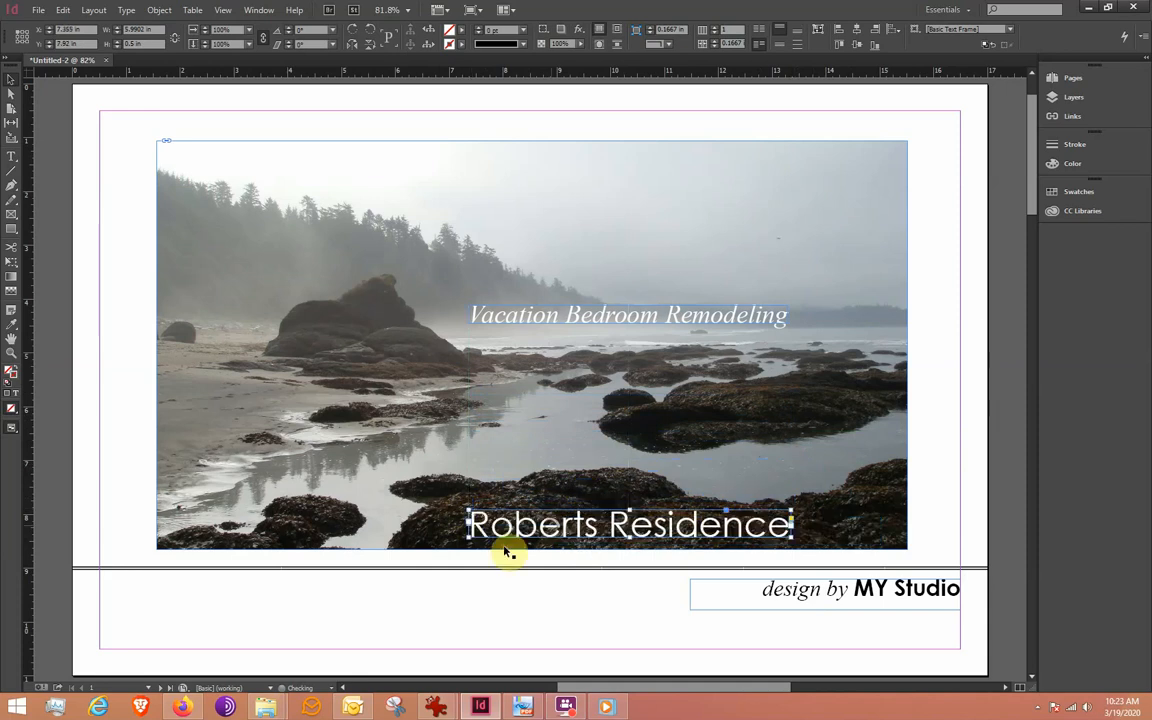
Step: Nudge both white title text frames over the beach photo horizontally together to X 7.6467 in, and deselect them
shift+click(678, 320)
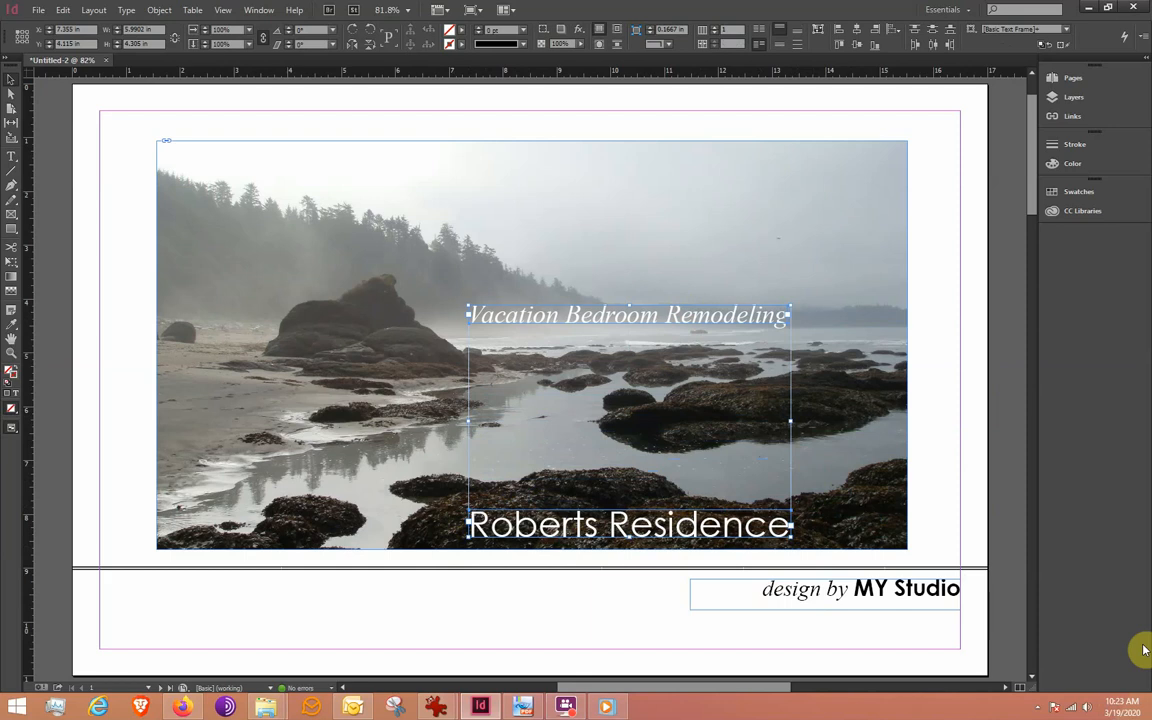
key(Right)
key(Right)
key(Right)
key(Right)
key(Right)
key(Right)
key(Right)
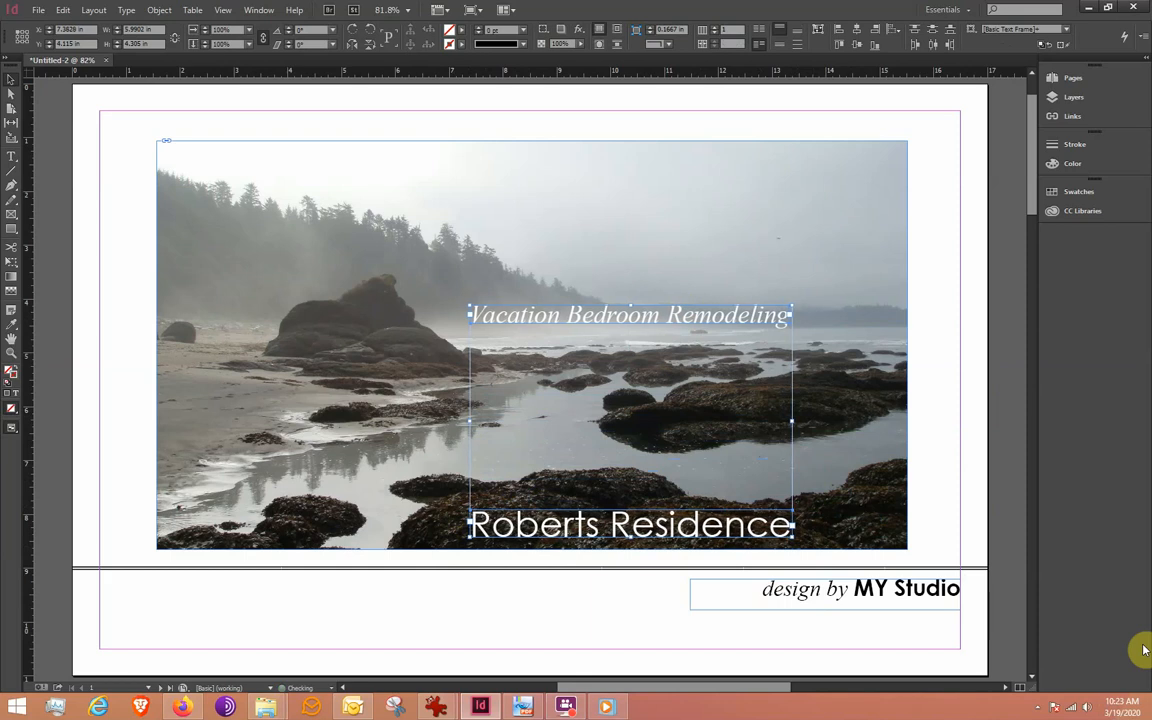
key(Right)
key(Right)
key(Right)
key(Right)
key(Right)
key(Right)
key(Right)
key(Right)
key(Right)
key(Right)
key(Right)
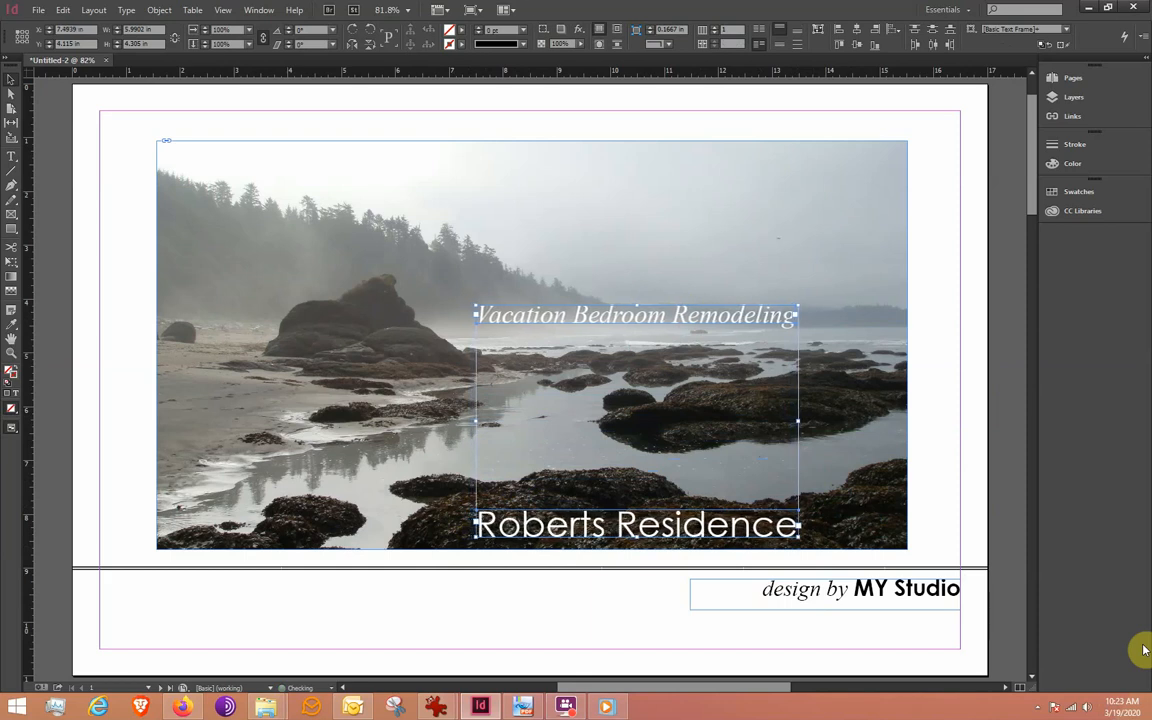
key(Right)
key(Right)
key(Right)
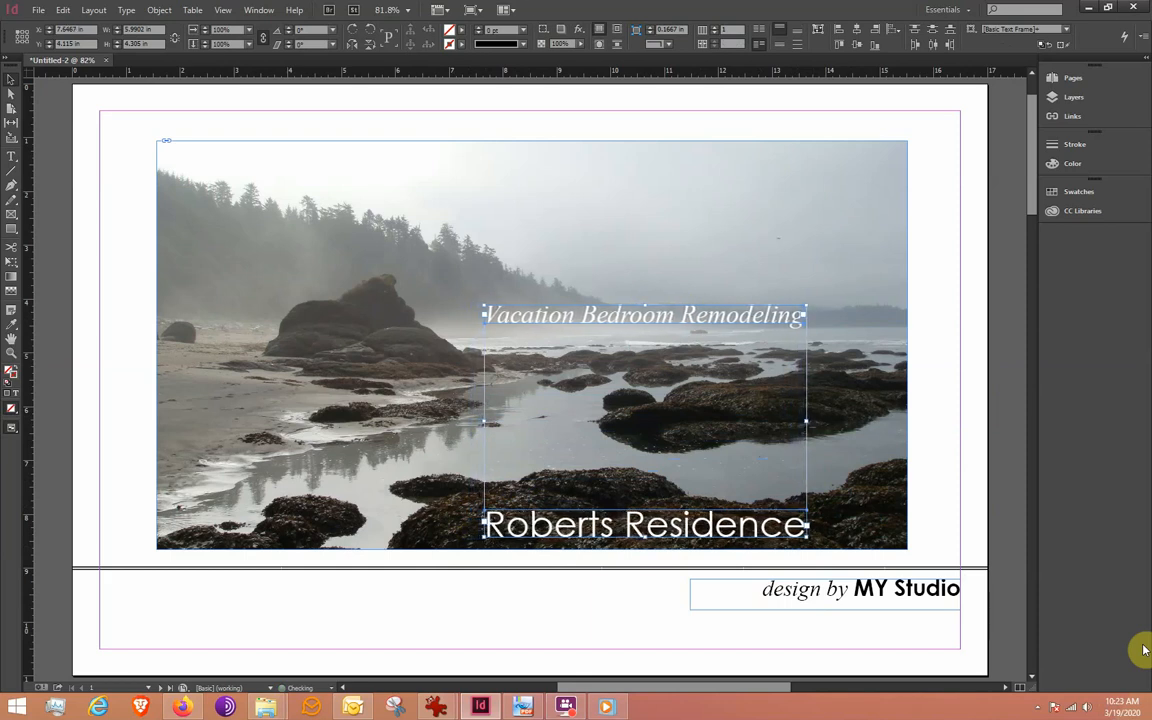
key(Left)
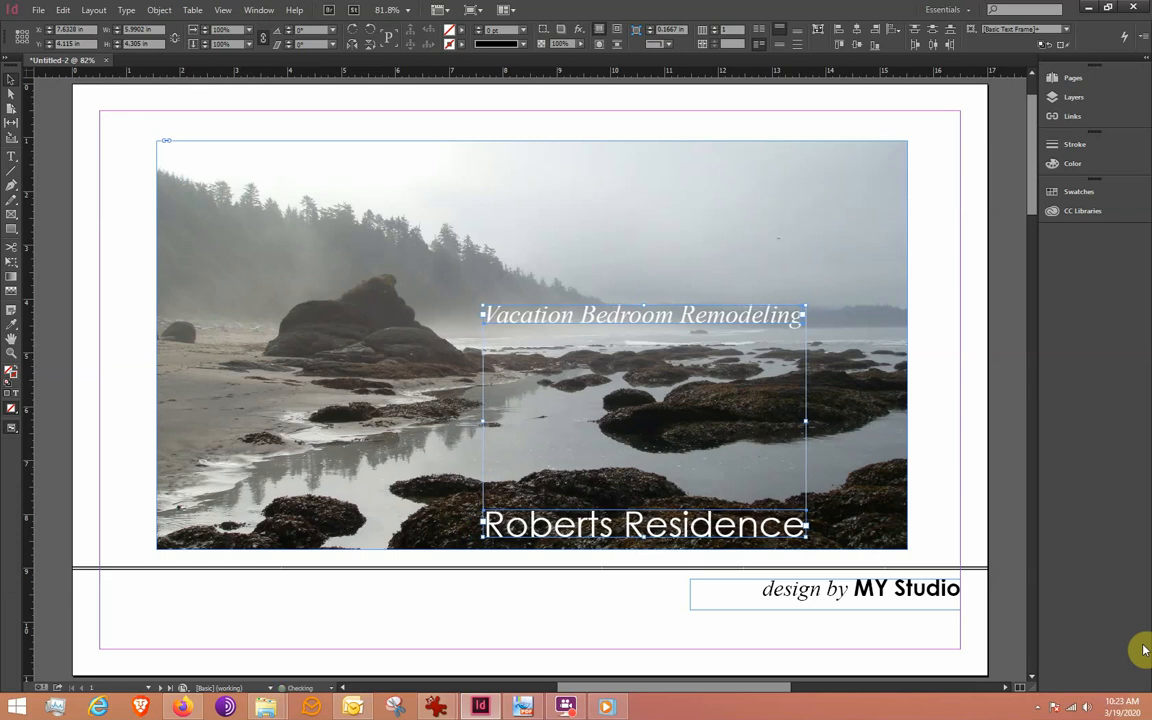
key(Right)
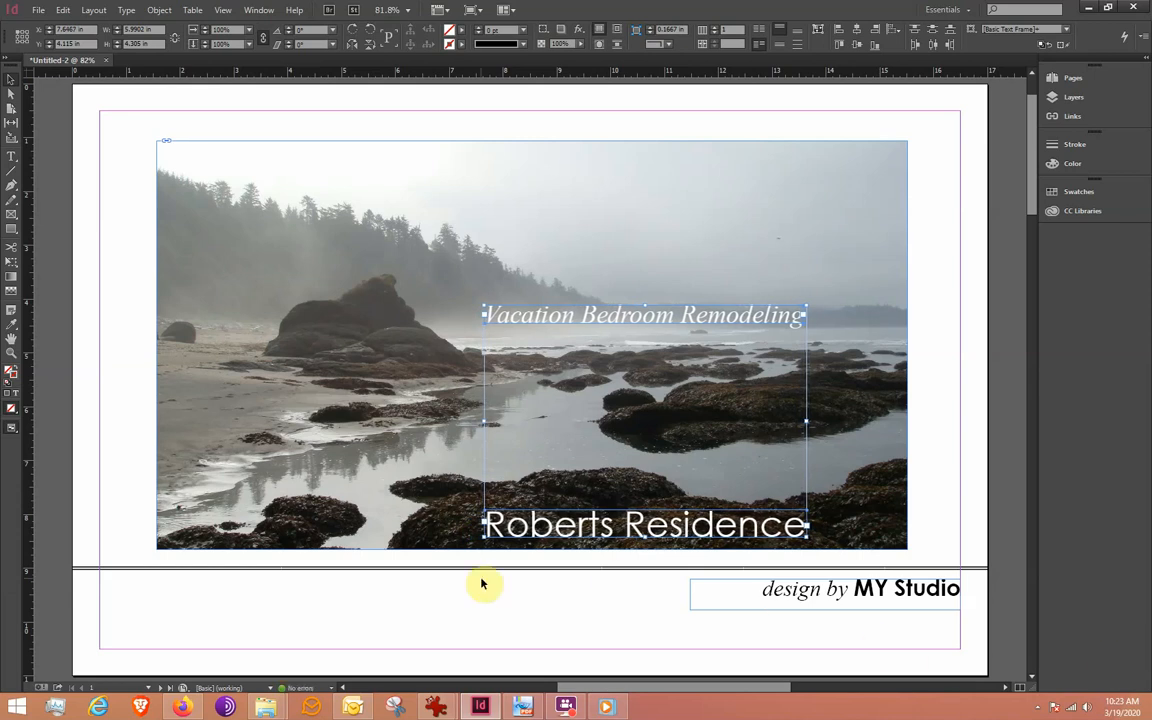
click(501, 609)
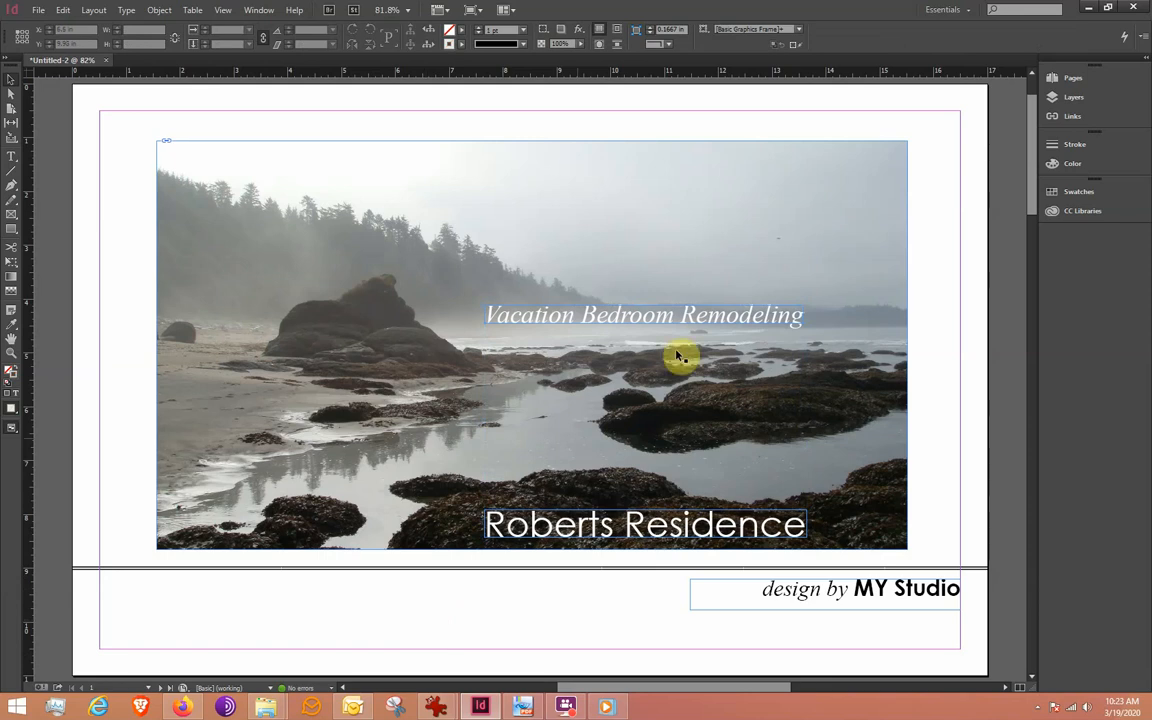
Step: Go to page 2 of the document
click(1078, 77)
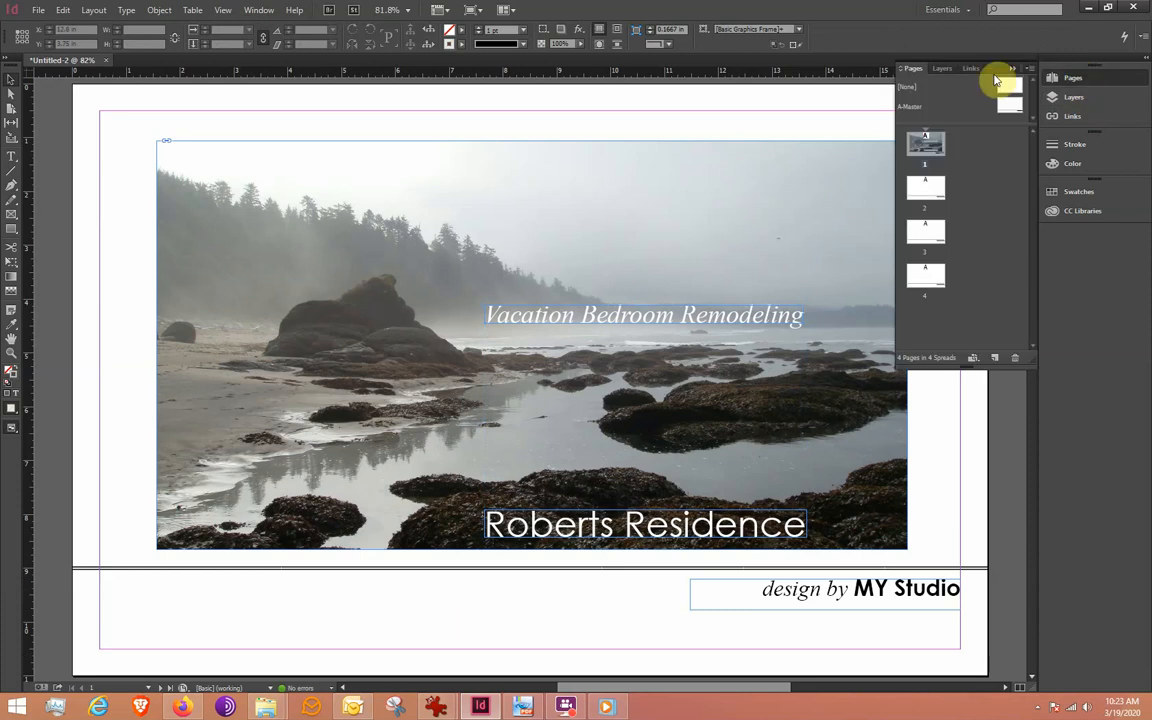
double_click(926, 190)
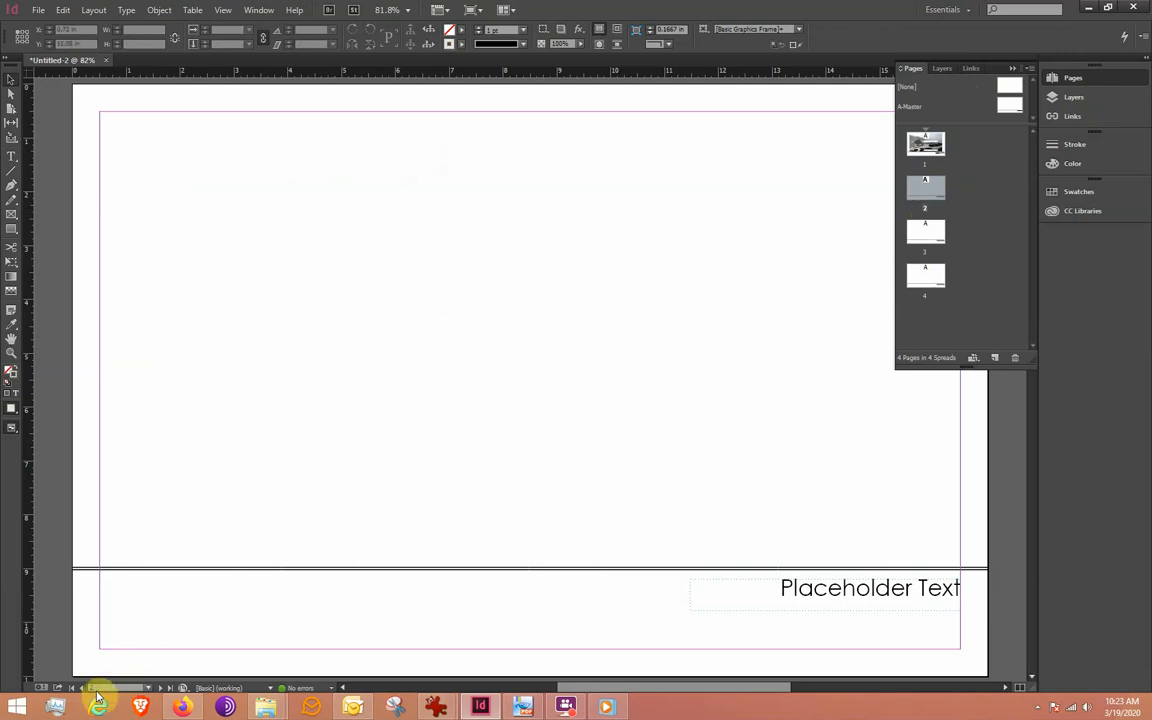
click(1089, 83)
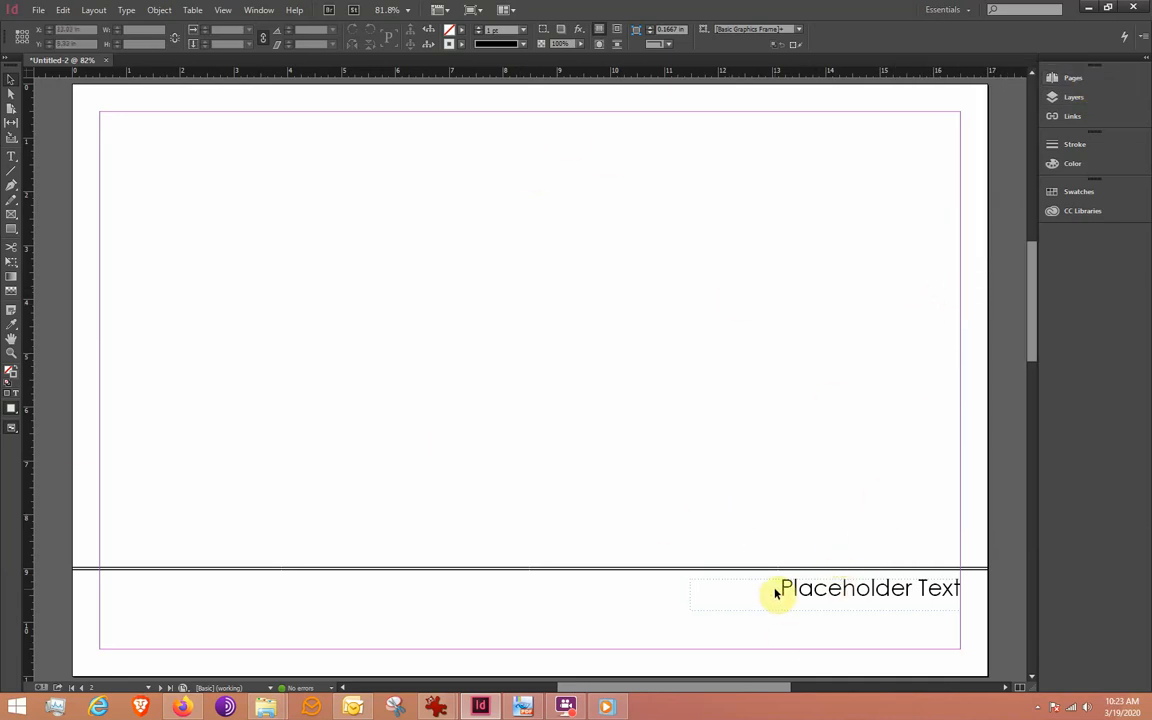
Step: Replace the placeholder text at the foot of page 2 with "Inspiration" and deselect its text frame
double_click(857, 594)
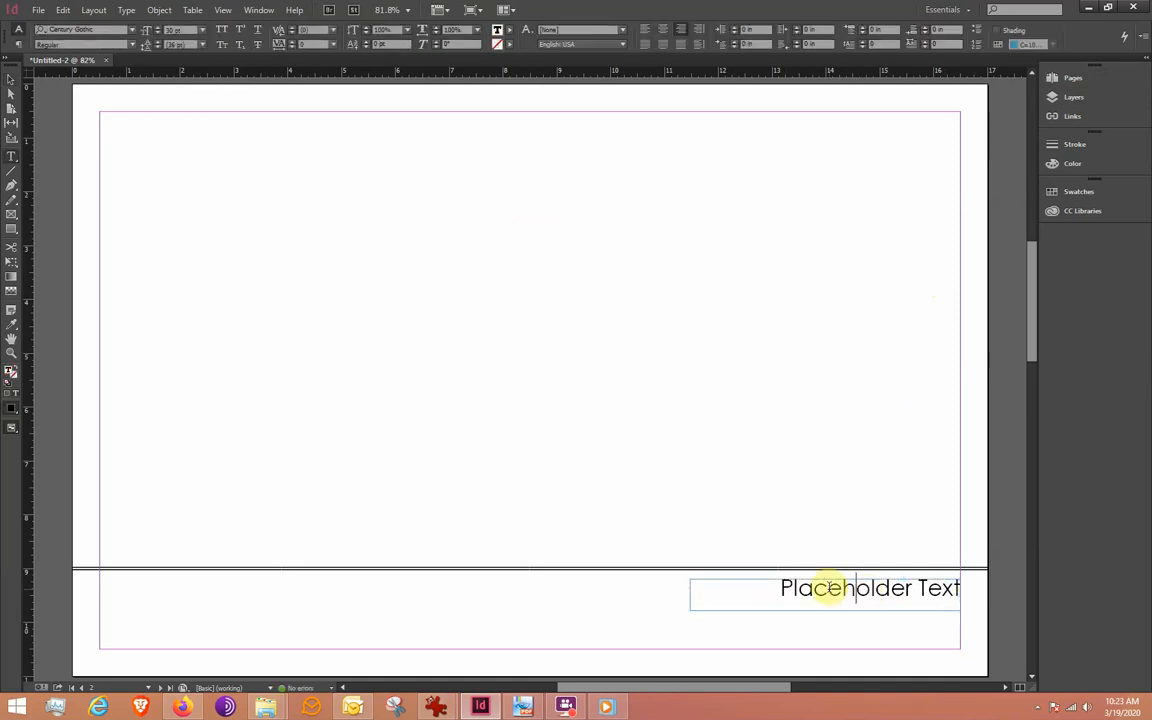
double_click(829, 588)
drag(829, 588, 936, 589)
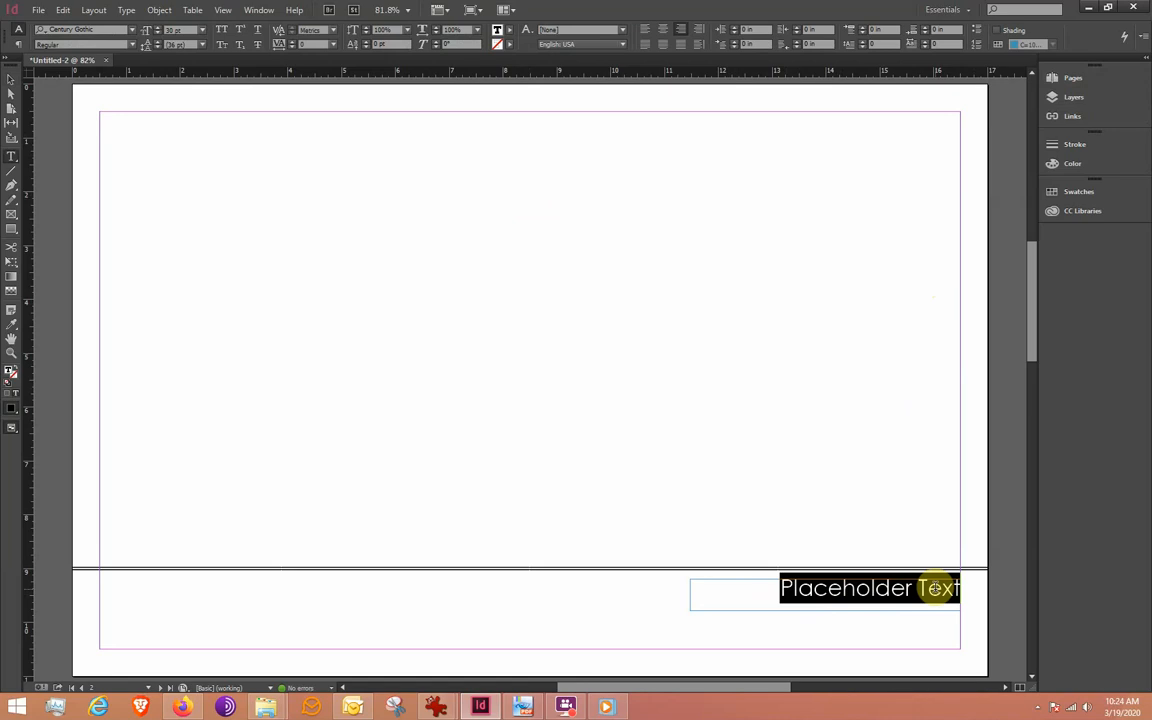
key(BackSpace)
text(Insp)
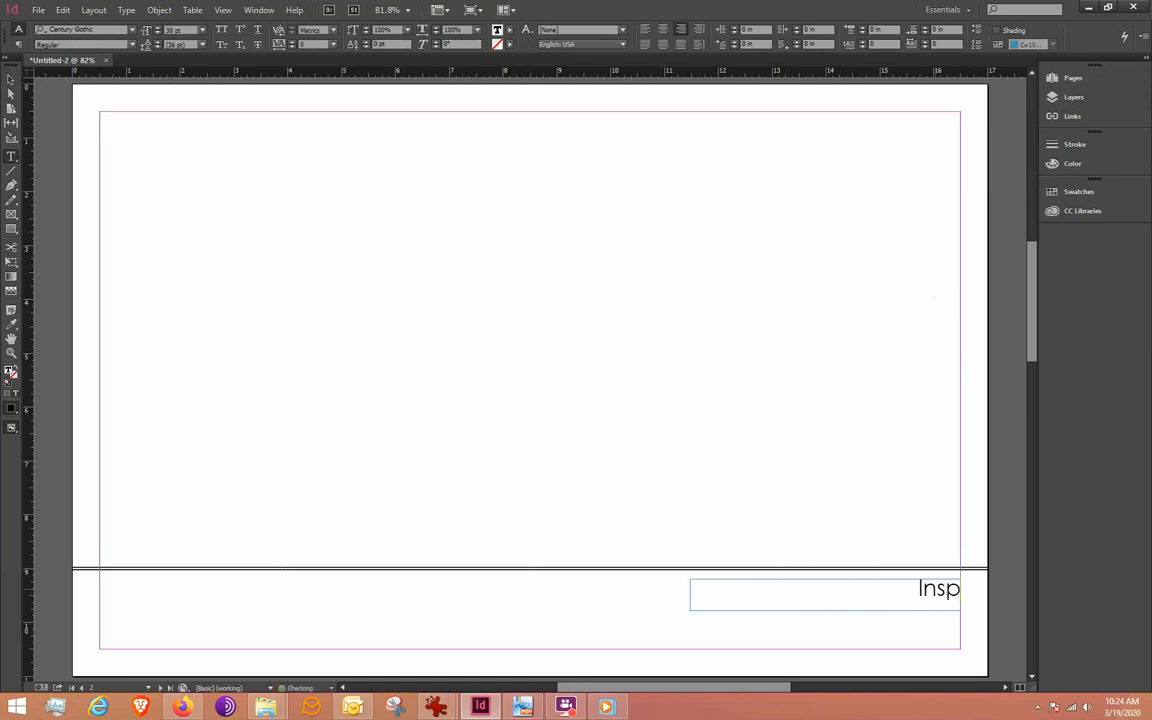
text(iration)
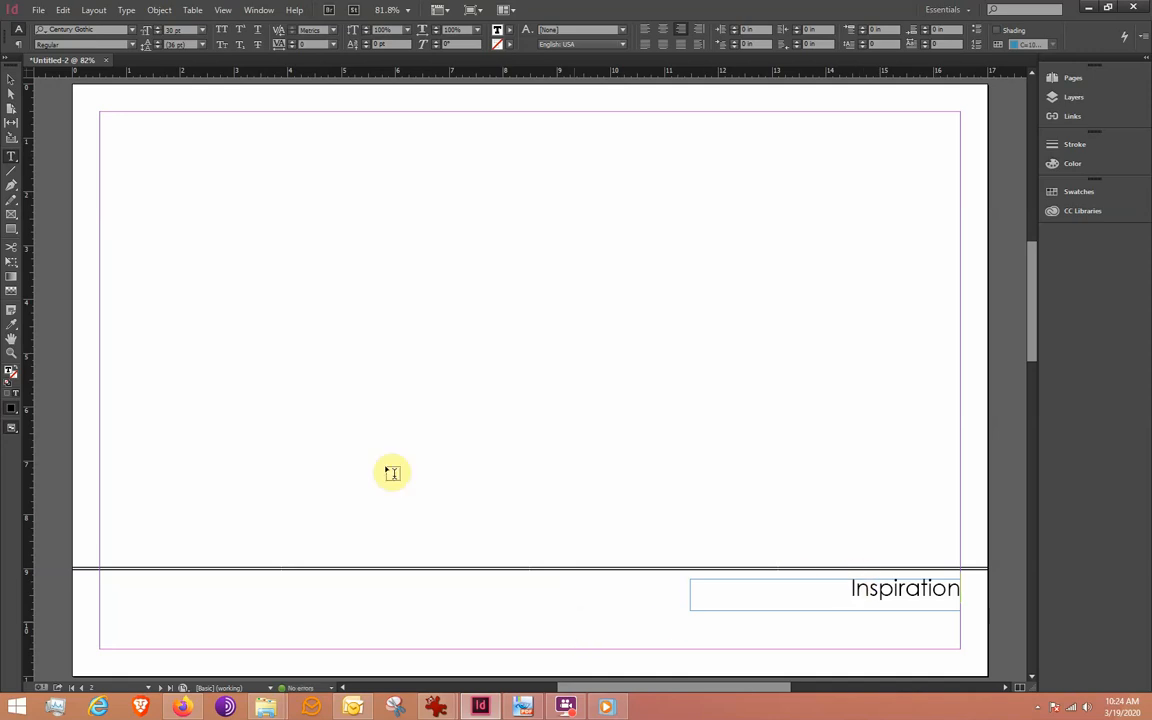
click(10, 79)
click(135, 149)
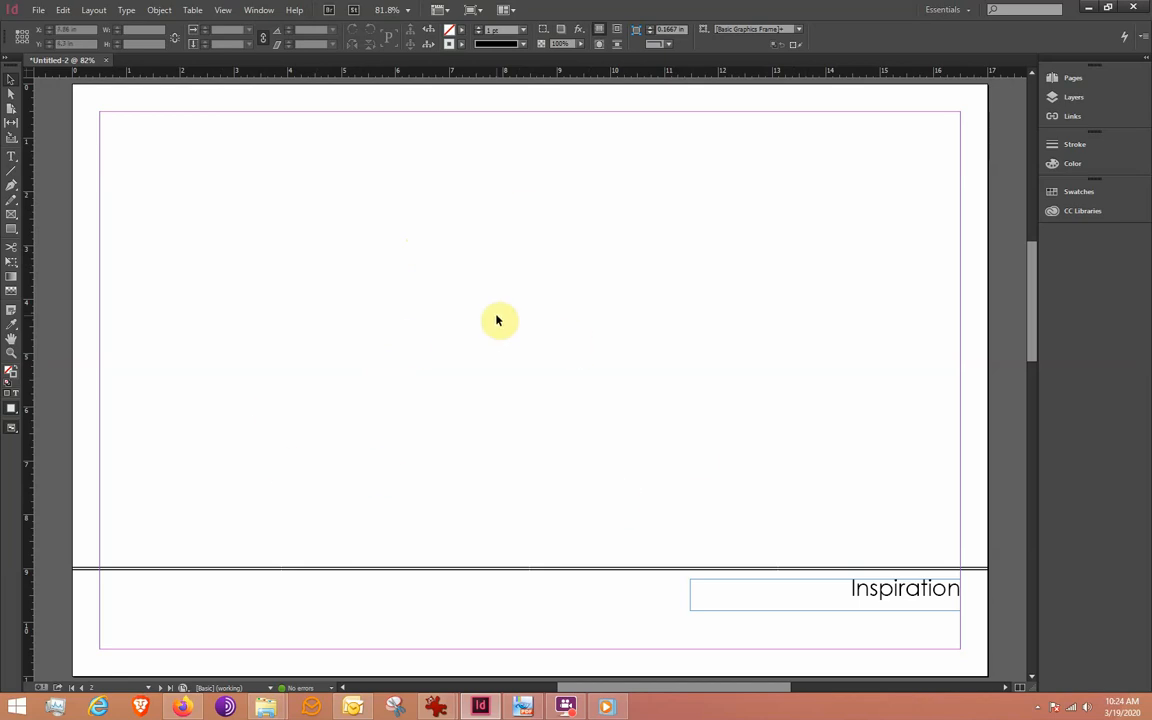
click(16, 217)
drag(295, 176, 460, 352)
drag(532, 172, 706, 383)
drag(781, 188, 926, 463)
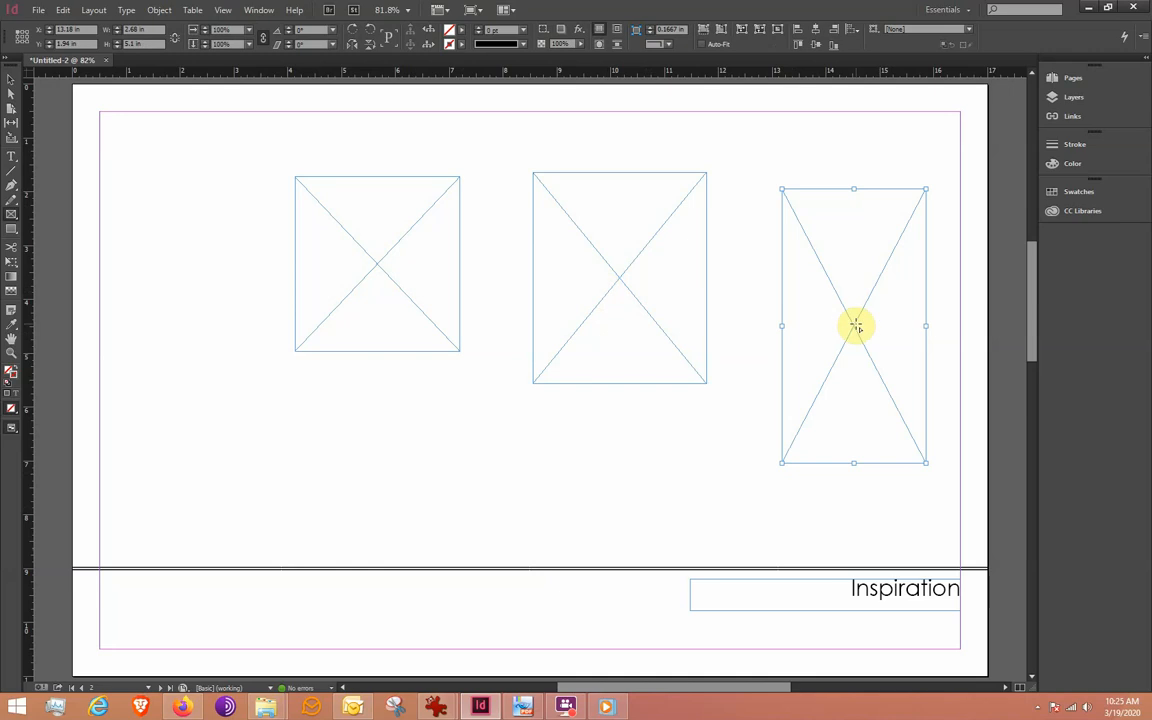
key(ctrl+z)
key(ctrl+z)
key(ctrl+z)
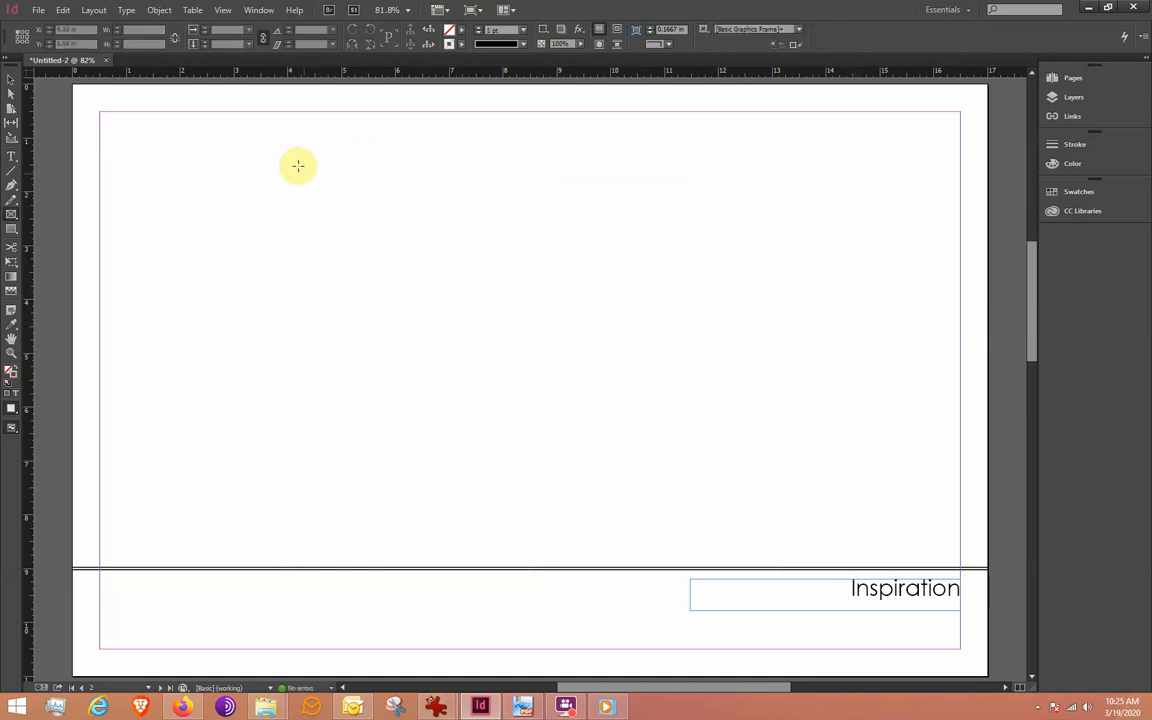
Step: Draw a grid of rectangular picture frames, three columns by three rows, about 10.68 by 7.2 in overall
drag(283, 162, 416, 296)
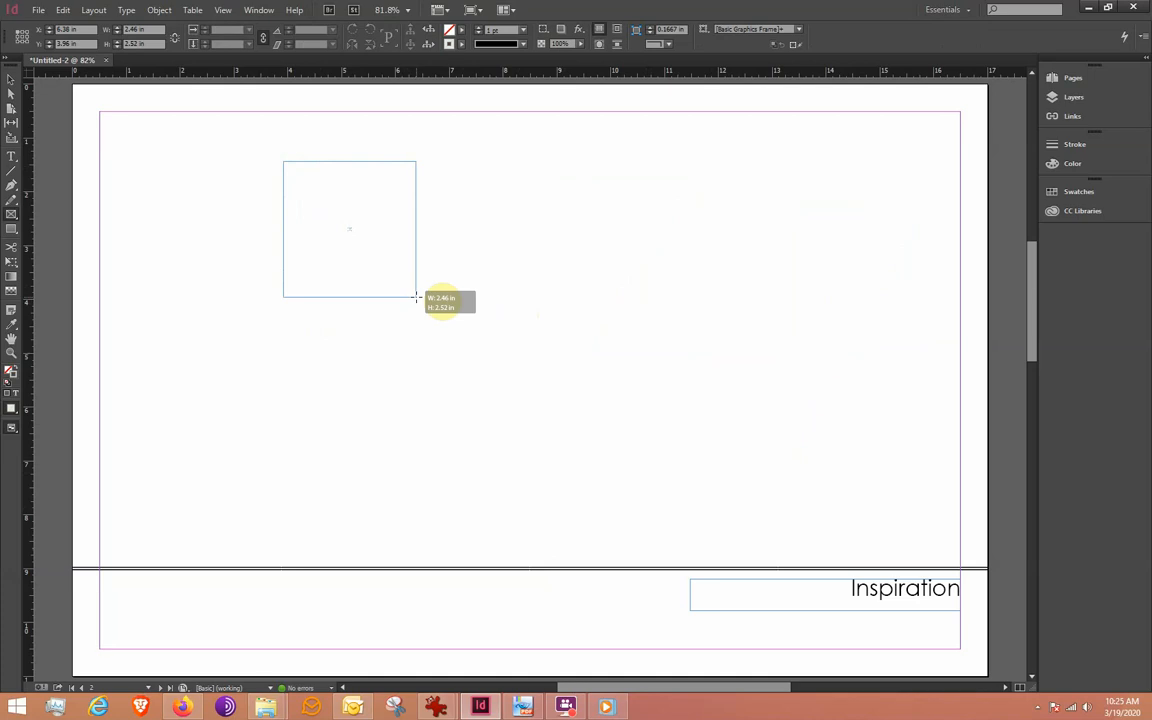
mouse_move(416, 296)
mouse_down()
mouse_move(423, 282)
mouse_move(486, 314)
mouse_move(708, 372)
mouse_move(704, 404)
mouse_move(838, 406)
mouse_move(838, 437)
mouse_move(699, 406)
mouse_move(826, 416)
mouse_move(827, 390)
mouse_move(826, 404)
mouse_move(686, 381)
mouse_move(730, 363)
mouse_move(637, 384)
mouse_move(565, 381)
mouse_move(689, 388)
mouse_move(731, 418)
mouse_up()
key(Right)
key(Right)
key(Right)
key(Left)
key(Left)
key(Right)
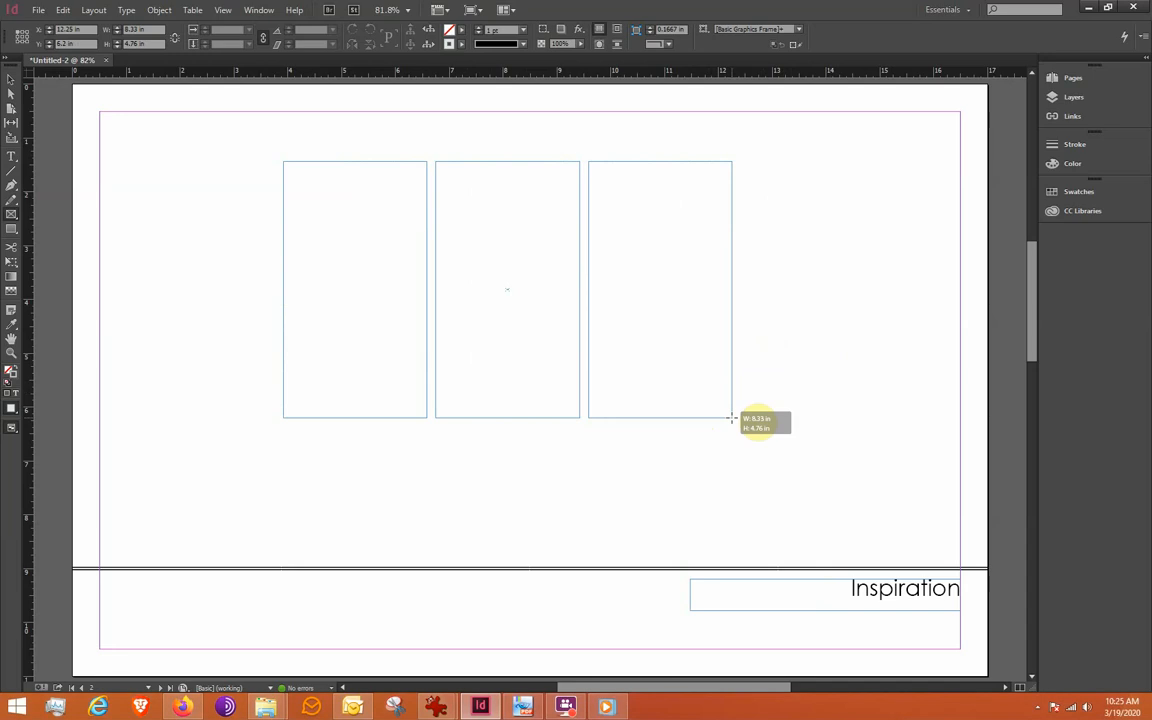
key(Up)
drag(731, 418, 858, 549)
key(Up)
key(Up)
key(Down)
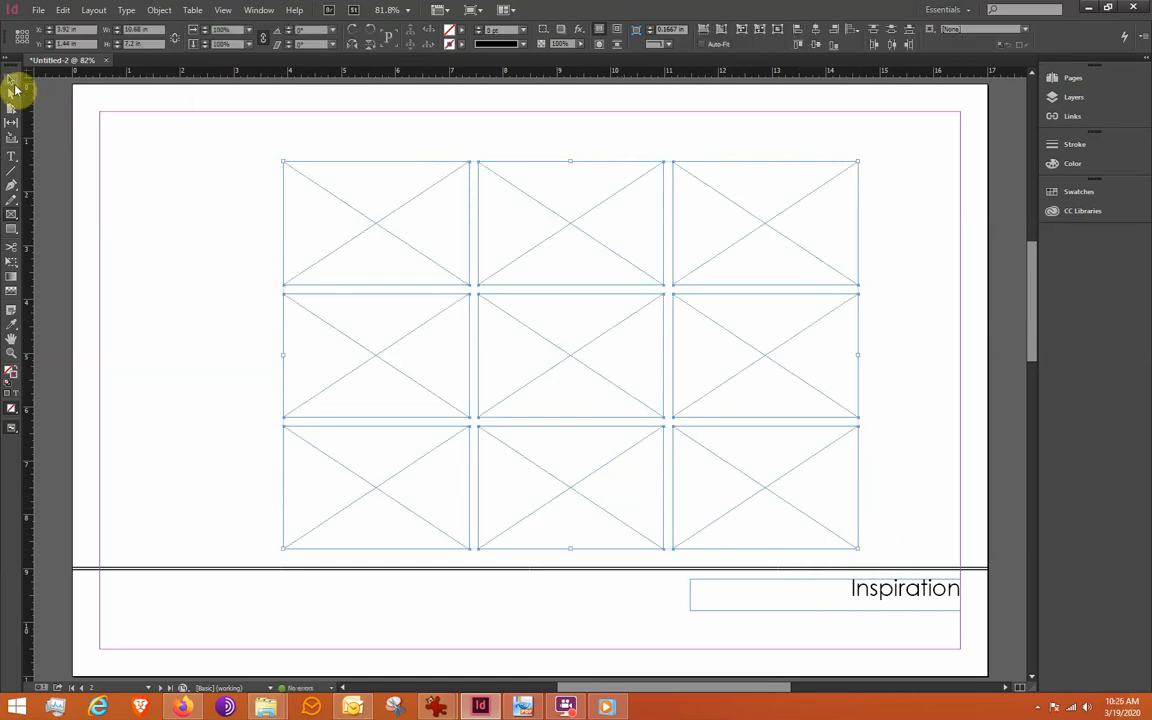
Step: Move the whole frame grid to X 3.16 in, Y 1.2 in, centred across the page, and deselect it
click(12, 81)
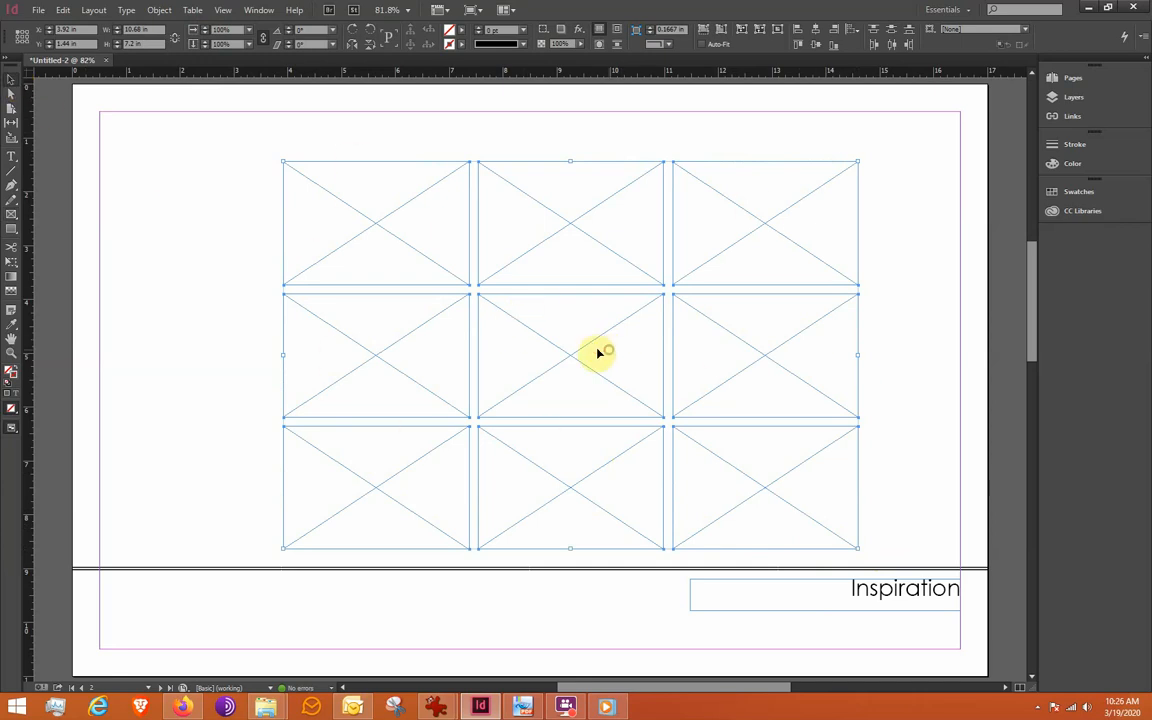
drag(606, 353, 569, 342)
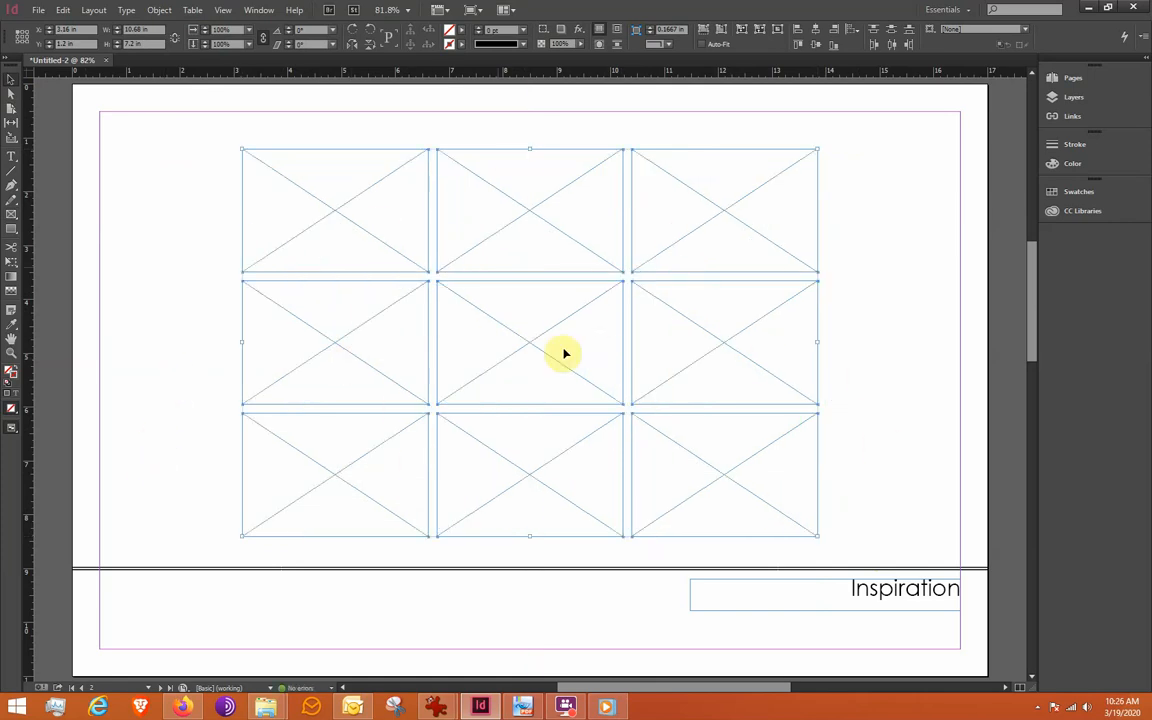
click(150, 252)
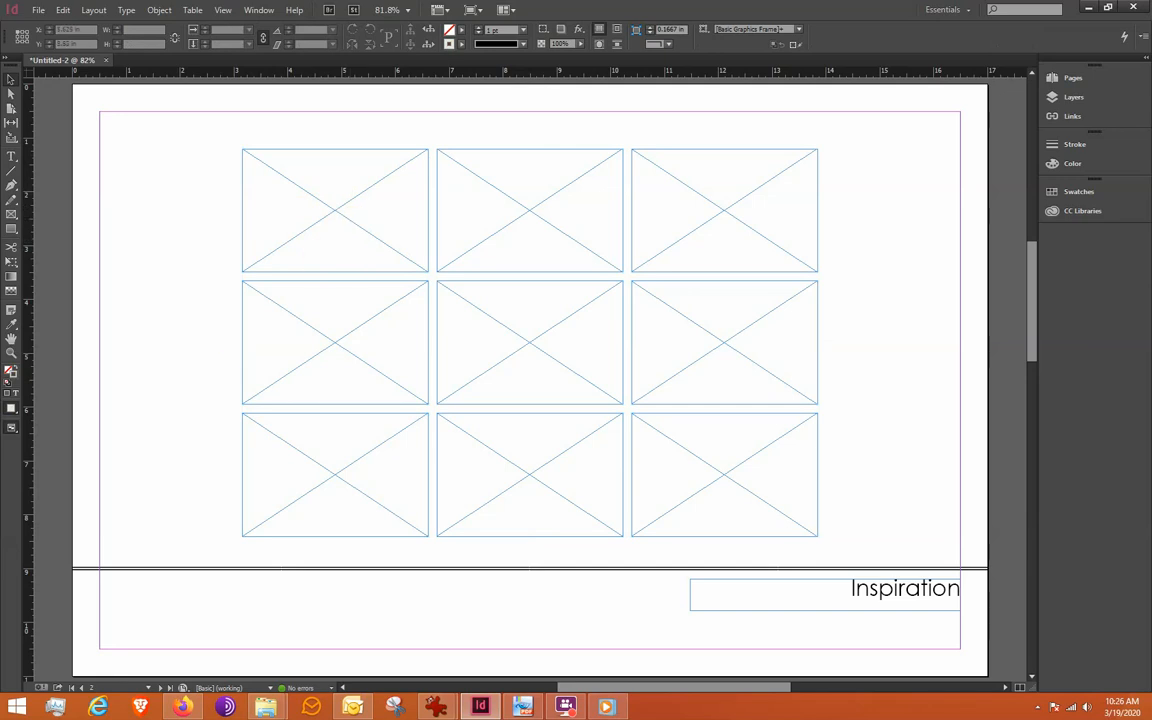
Step: Switch to File Explorer, show the Inspiration Photos folder, and move its window so the first column of frames is uncovered
key(ctrl+d)
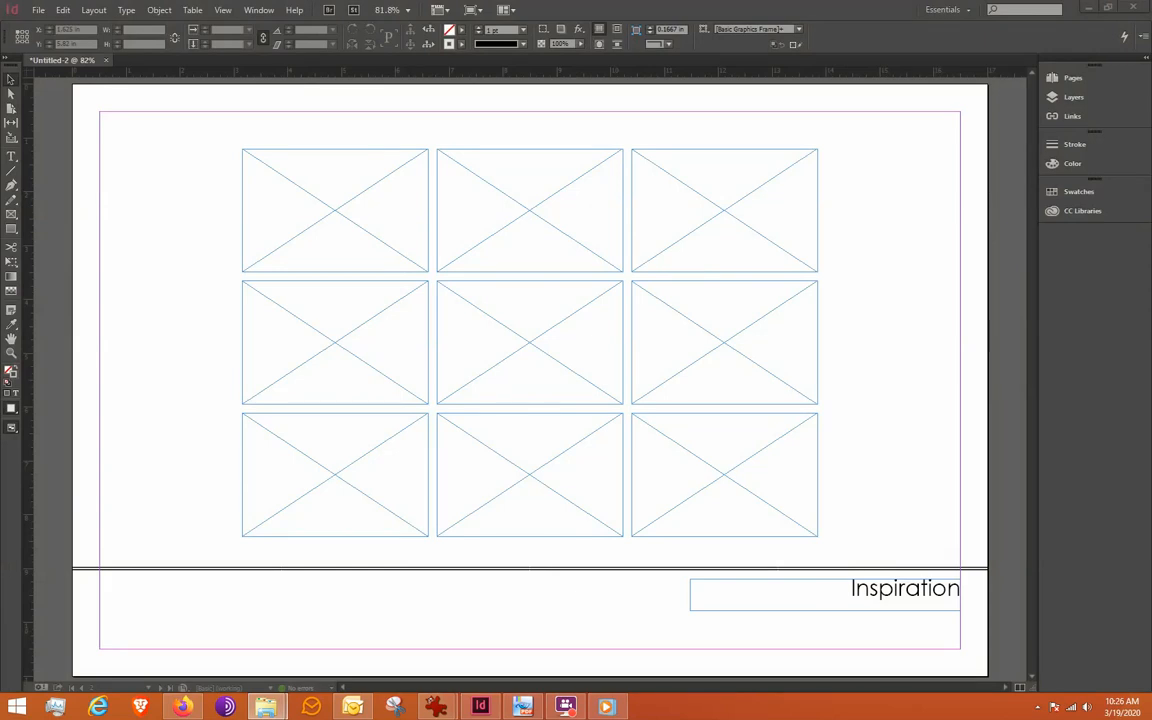
drag(0, 94, 716, 123)
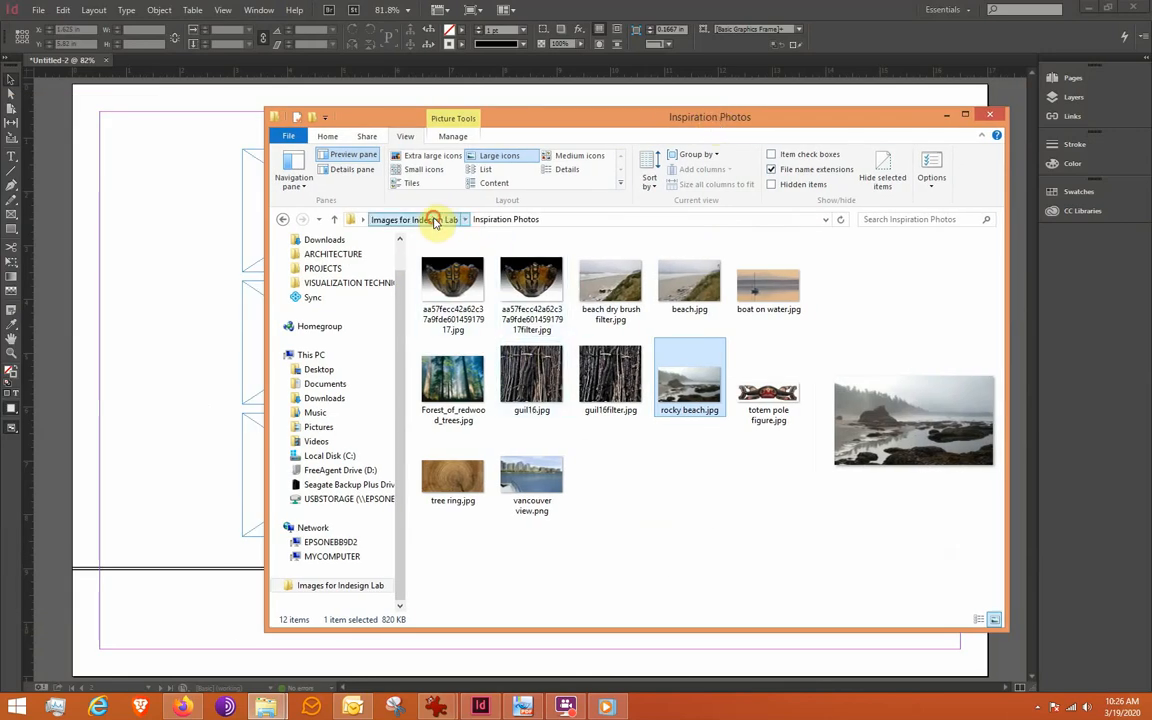
click(437, 220)
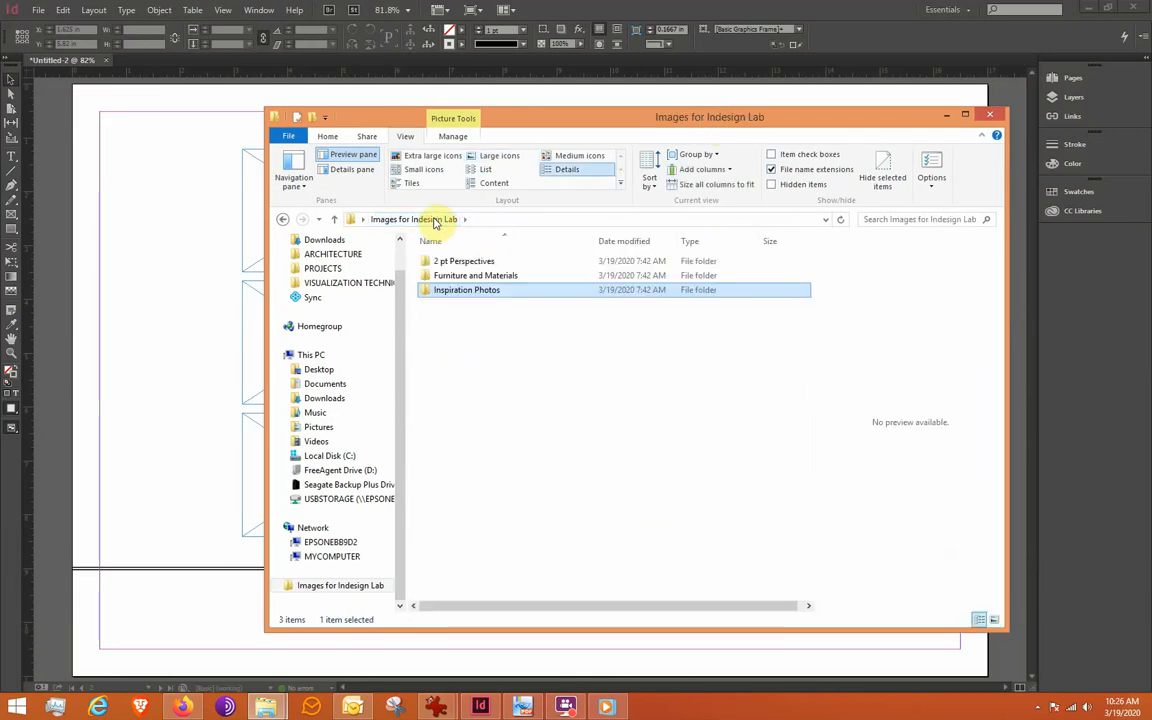
double_click(455, 290)
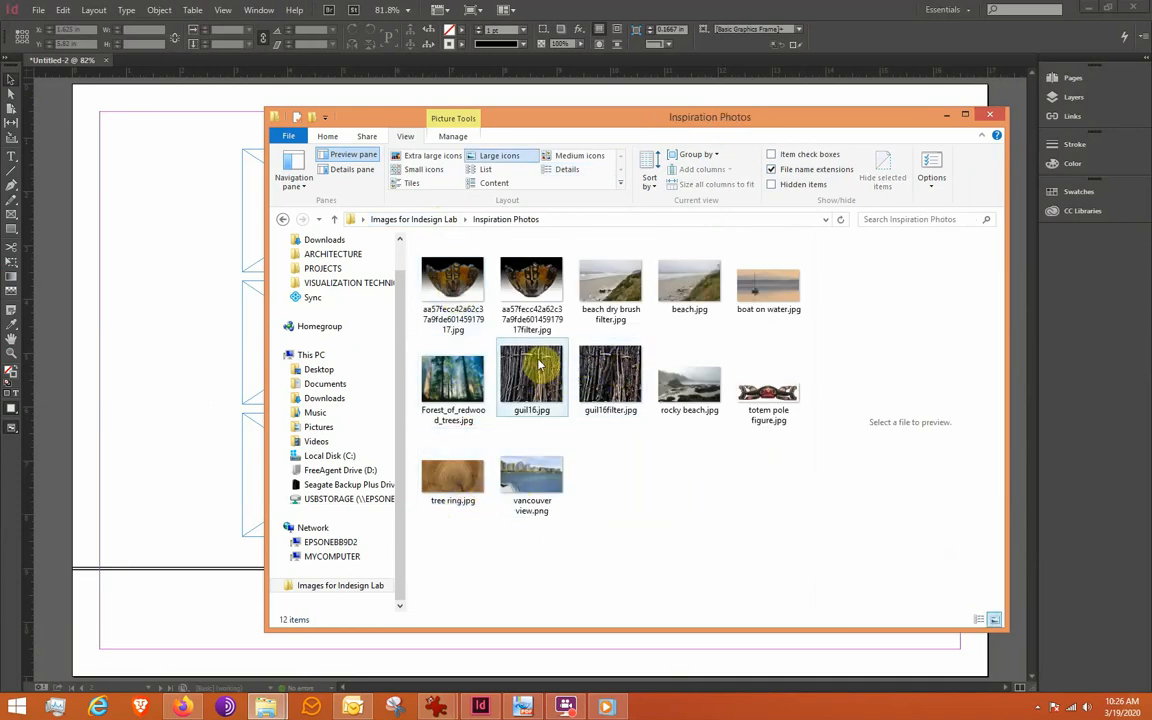
drag(599, 129, 684, 172)
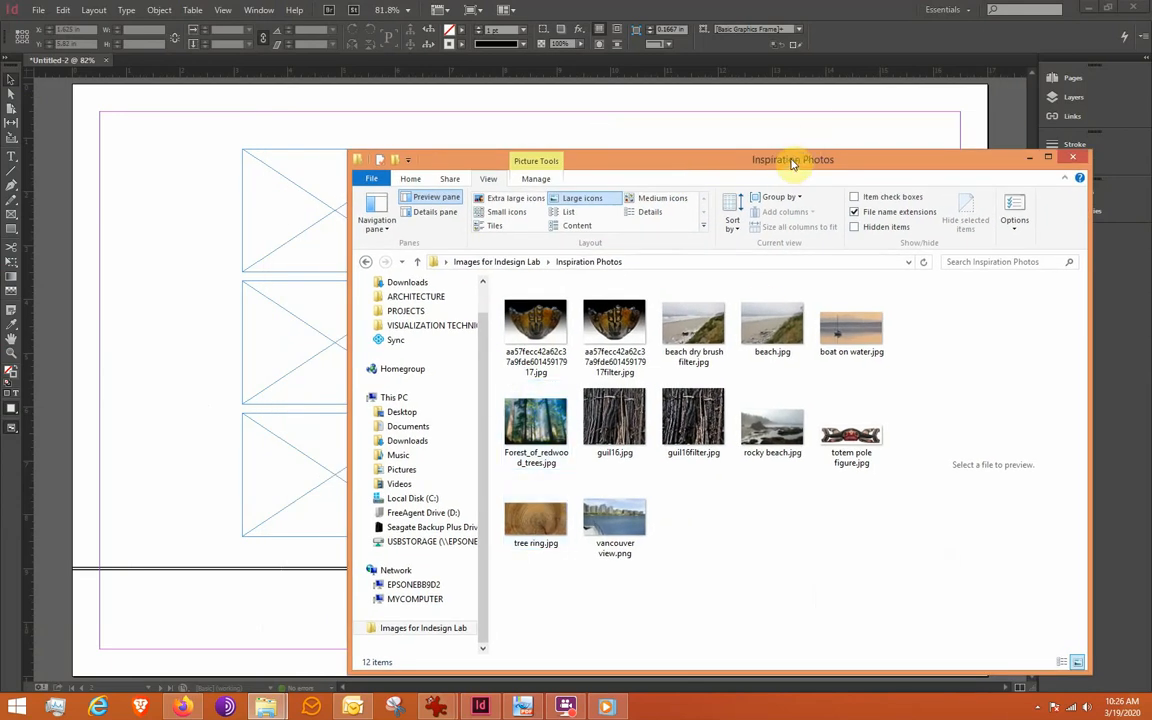
drag(784, 167, 936, 98)
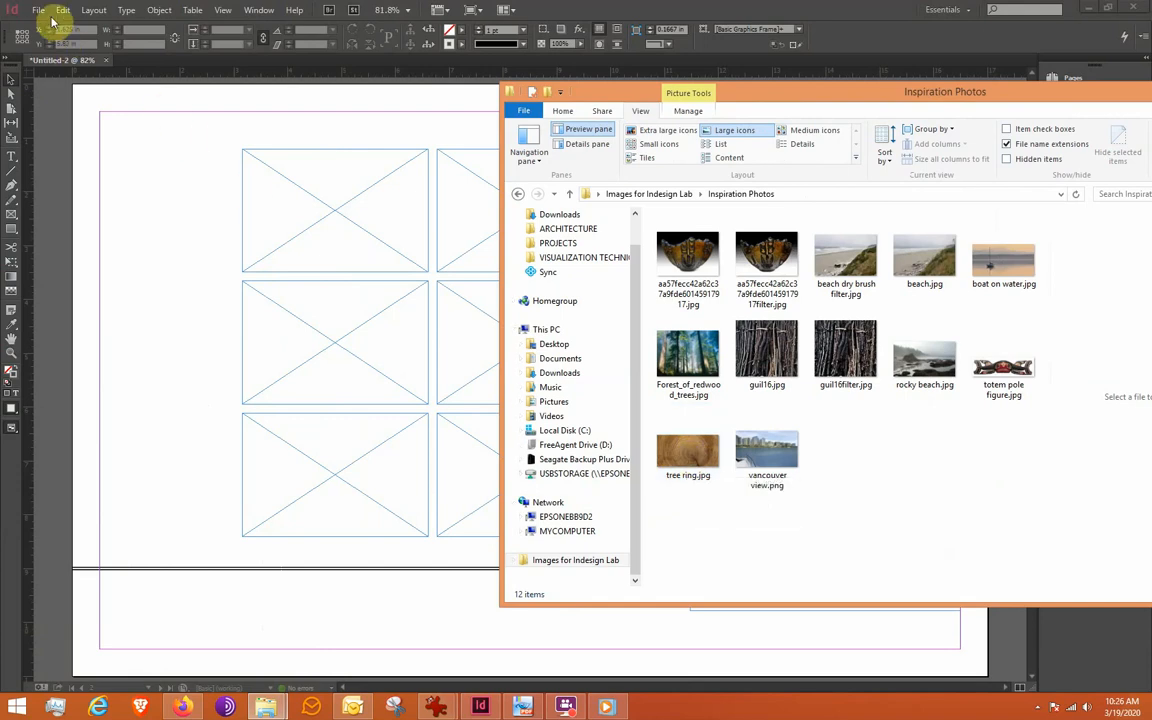
Step: Place tree ring.jpg from the Inspiration Photos folder into the grid's upper-left frame
click(42, 12)
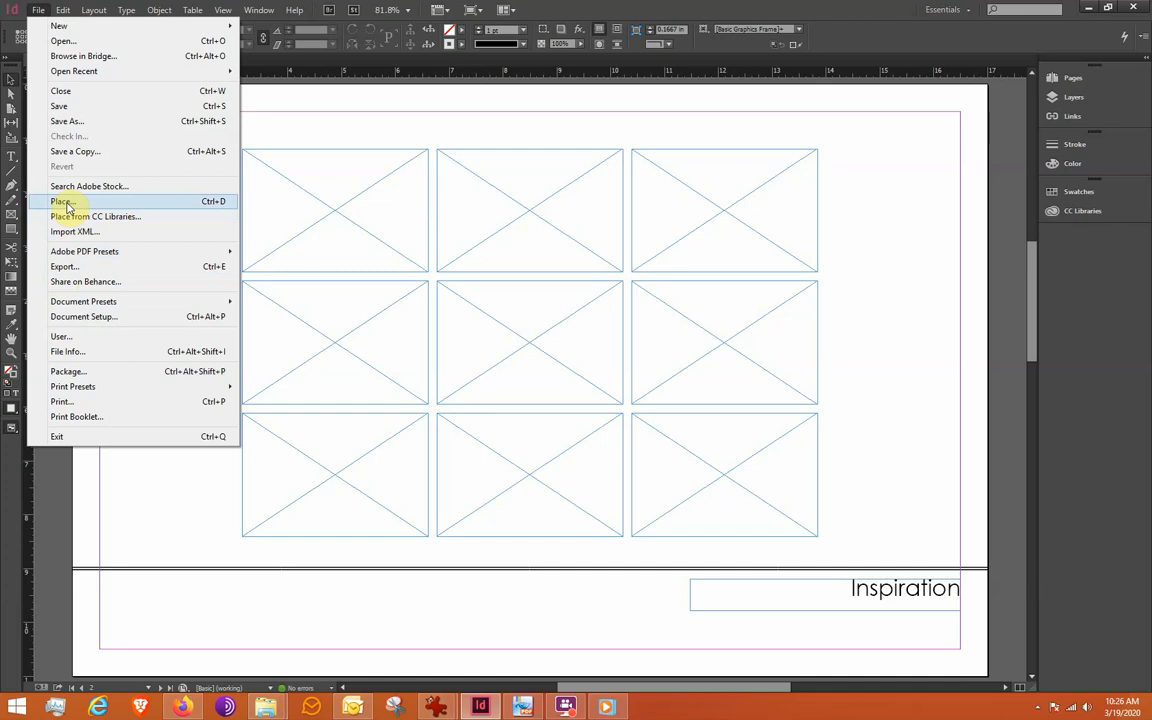
click(430, 702)
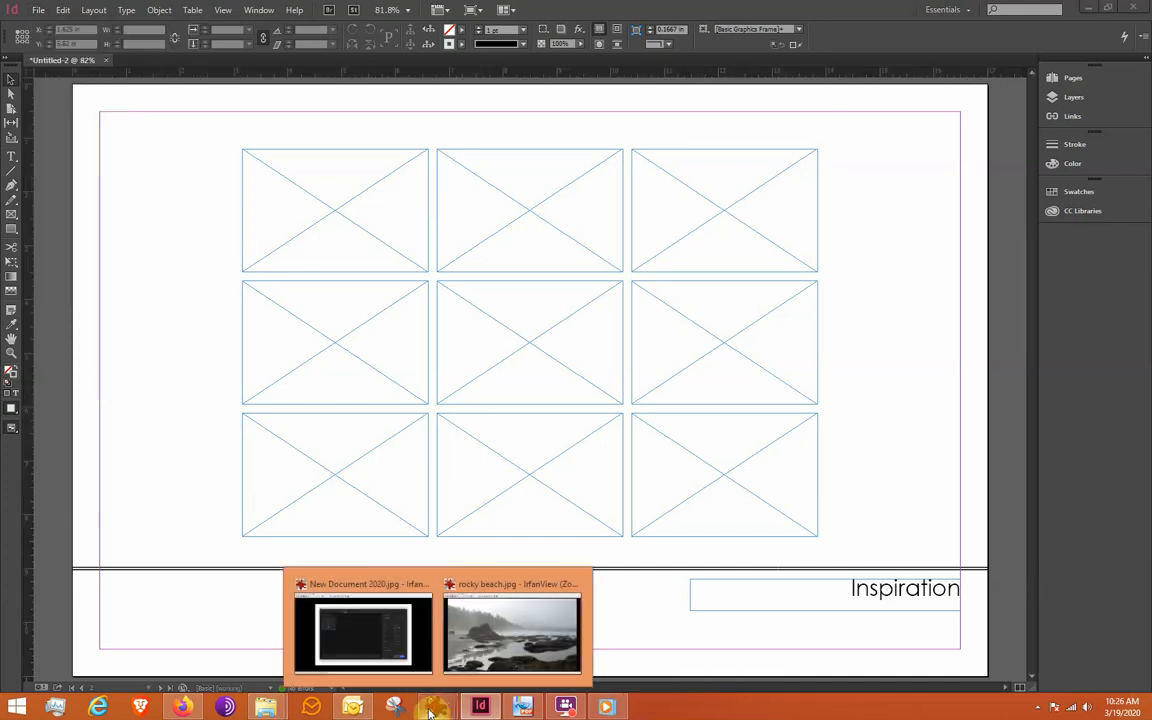
mouse_move(265, 710)
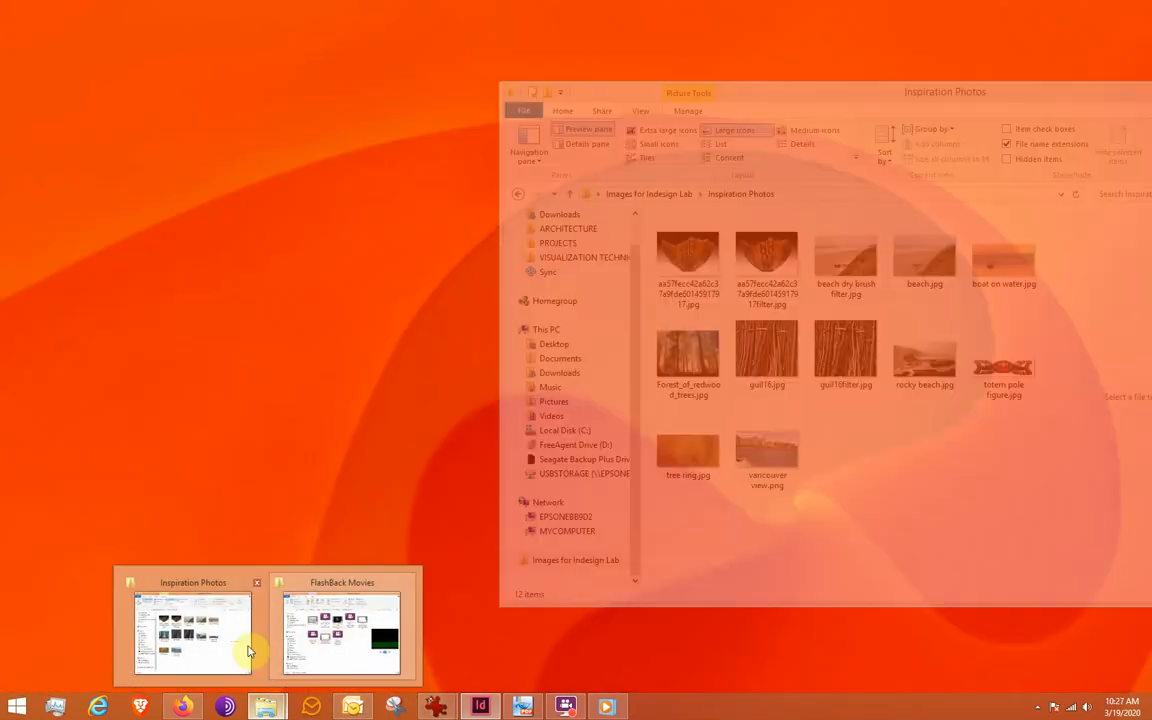
click(249, 648)
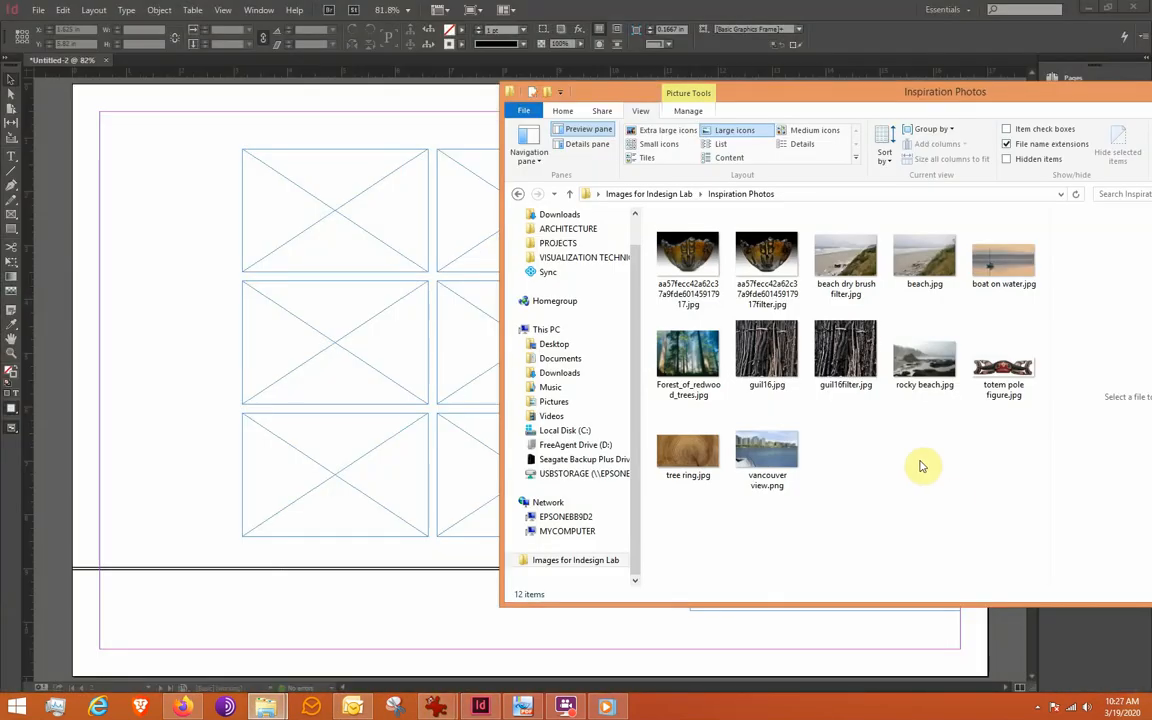
click(678, 455)
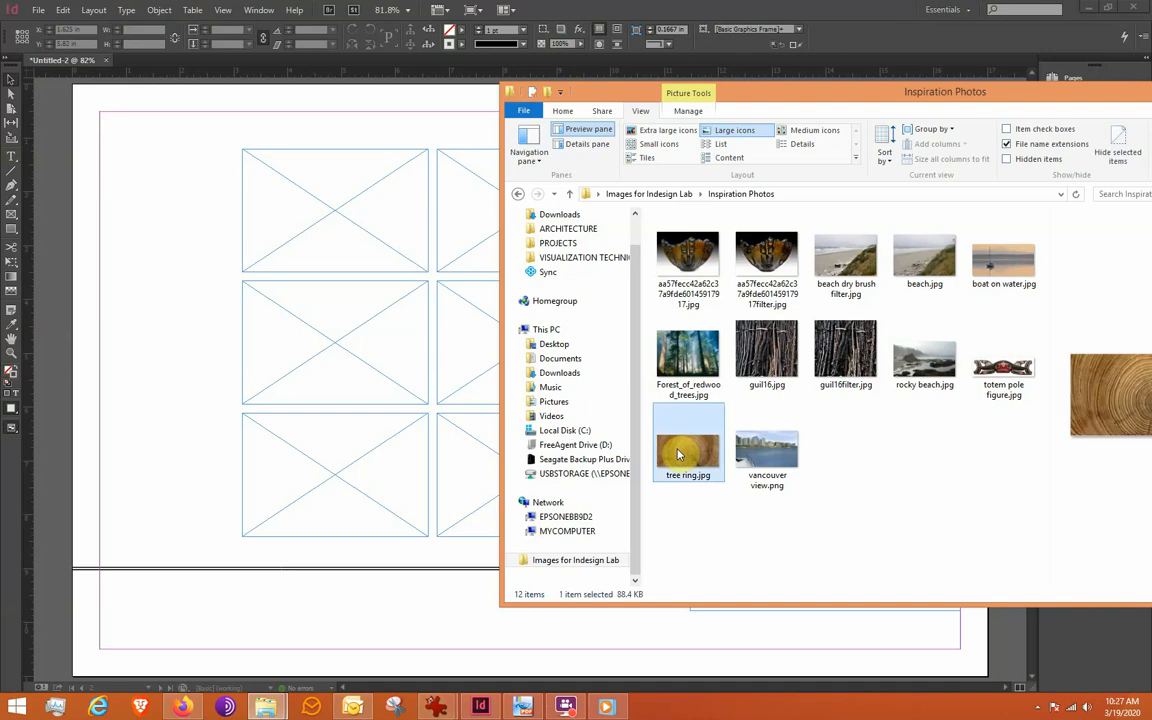
drag(678, 455, 336, 214)
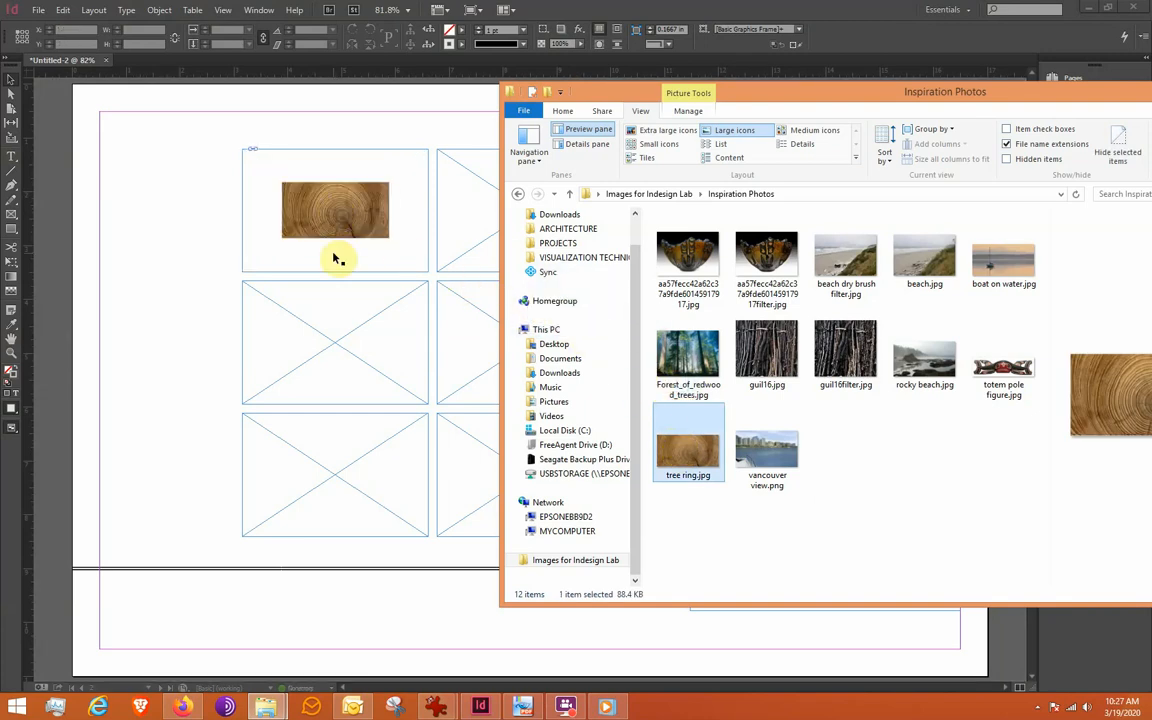
Step: Switch back to InDesign and fit the tree ring photo so it fills its frame proportionally
click(221, 190)
drag(900, 97, 0, 108)
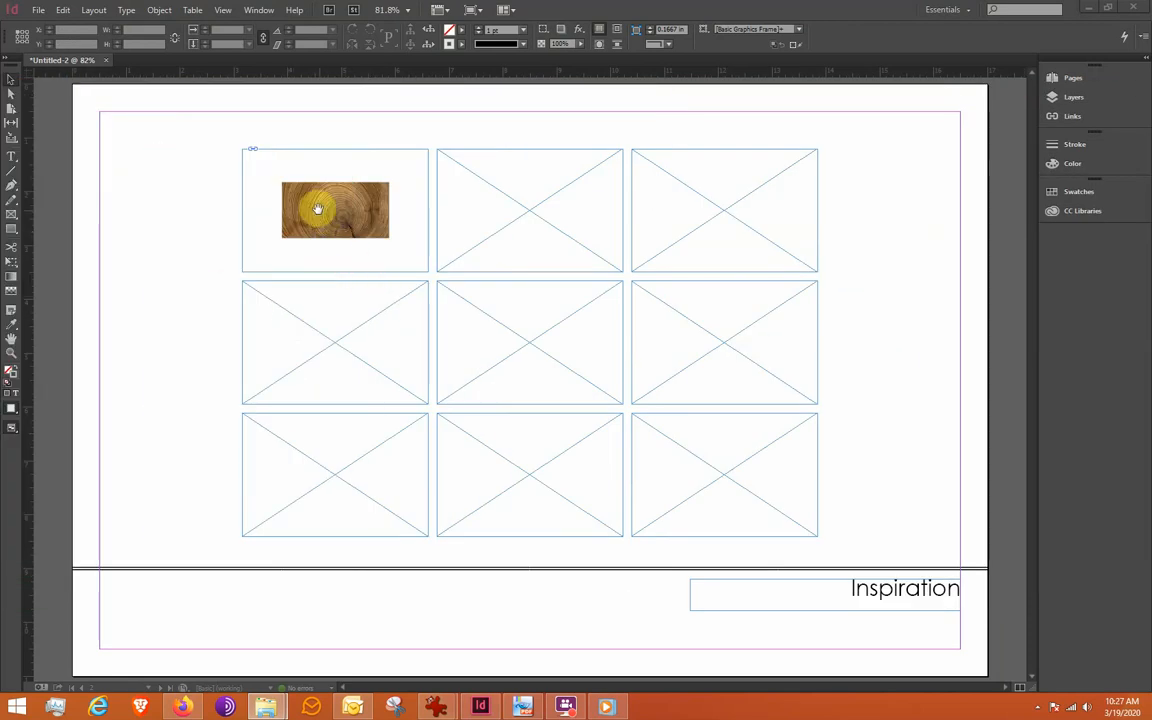
click(369, 204)
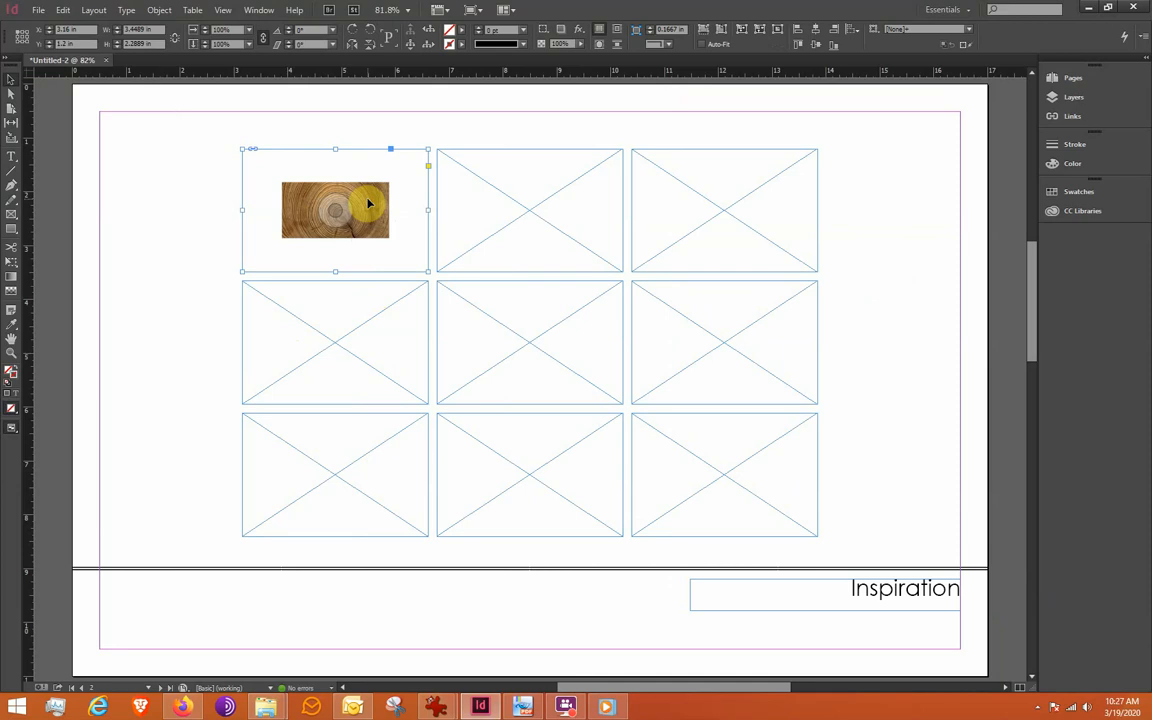
right_click(369, 204)
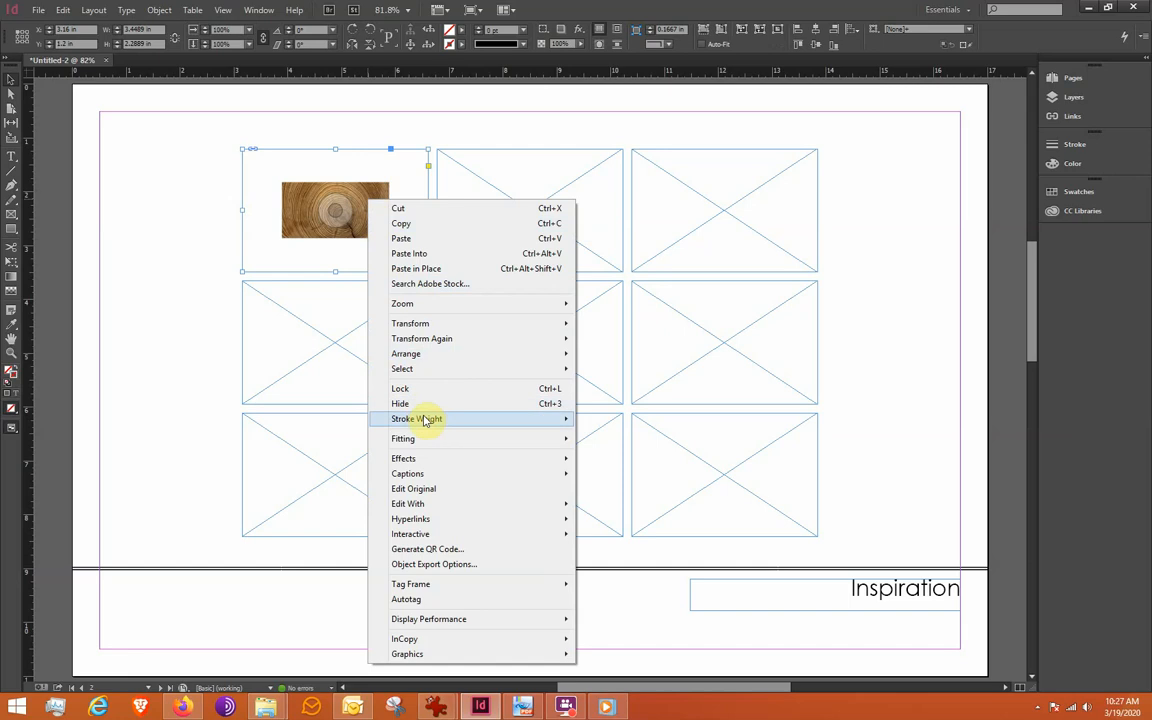
mouse_move(428, 442)
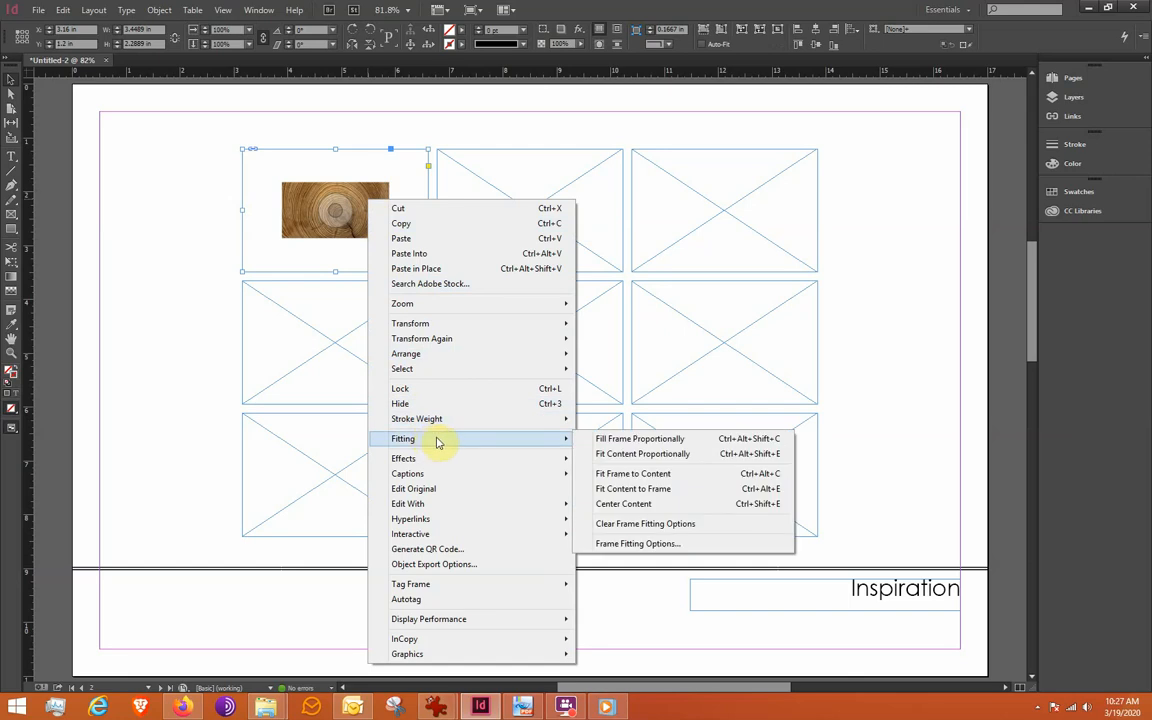
click(626, 441)
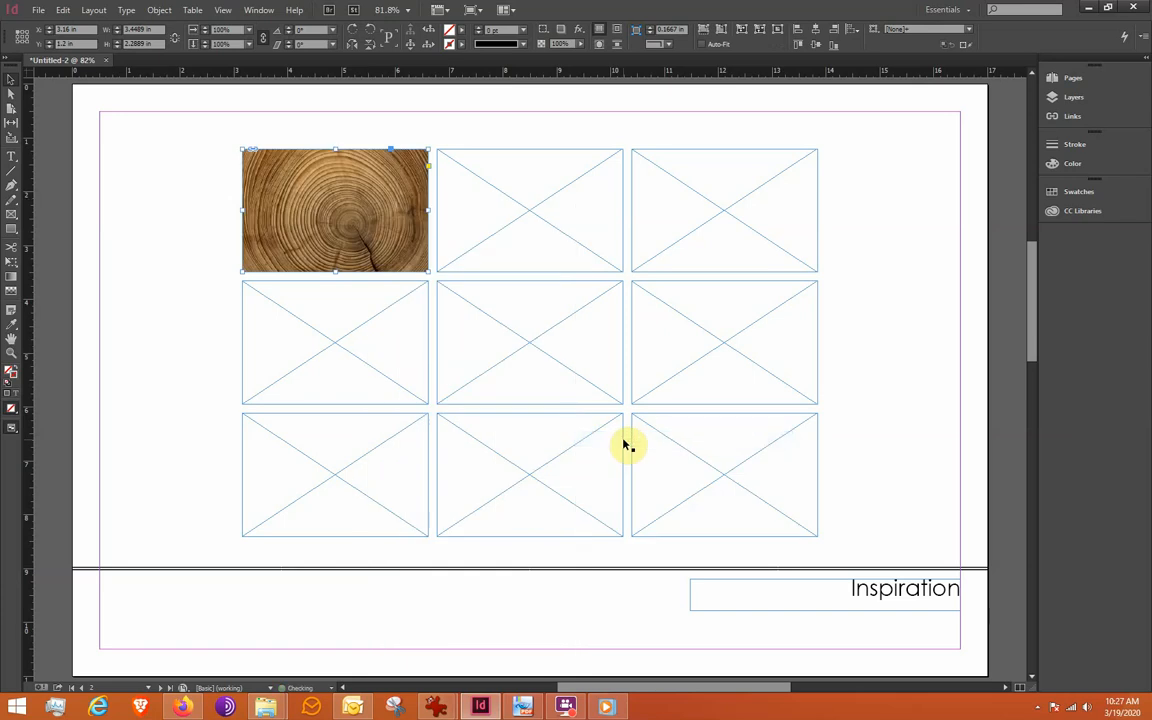
Step: Shift the tree ring photo slightly to the right inside its frame, to about X -0.34 in, and deselect it
double_click(395, 204)
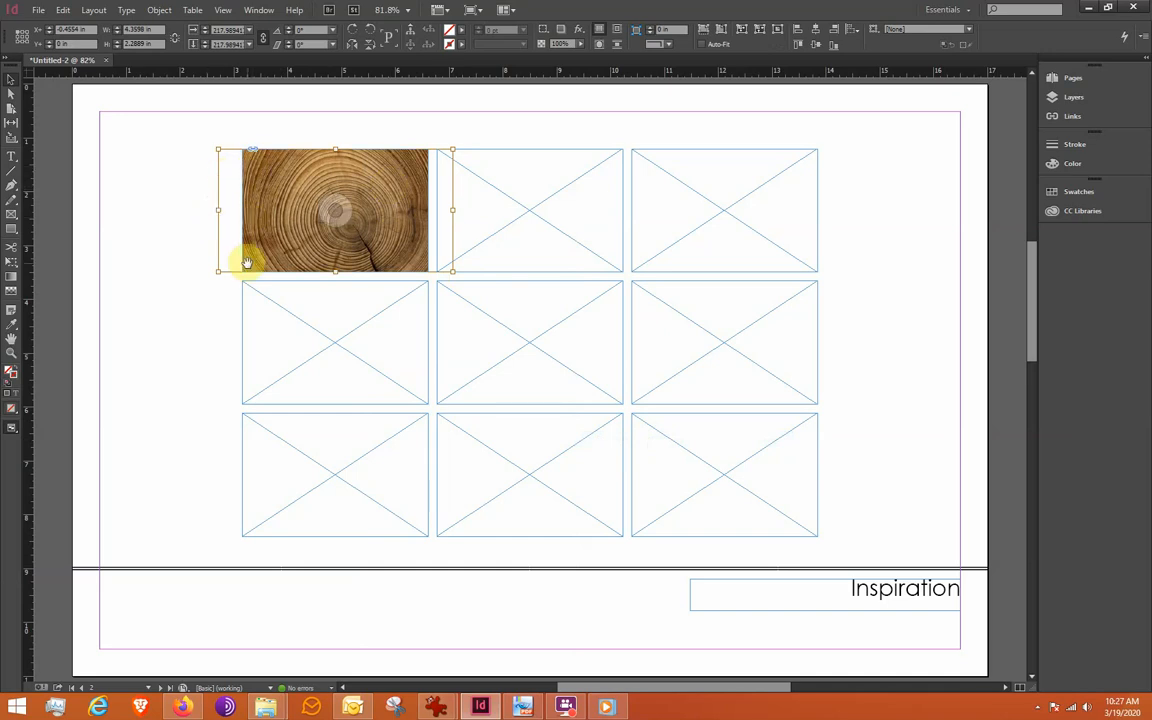
drag(265, 202, 274, 207)
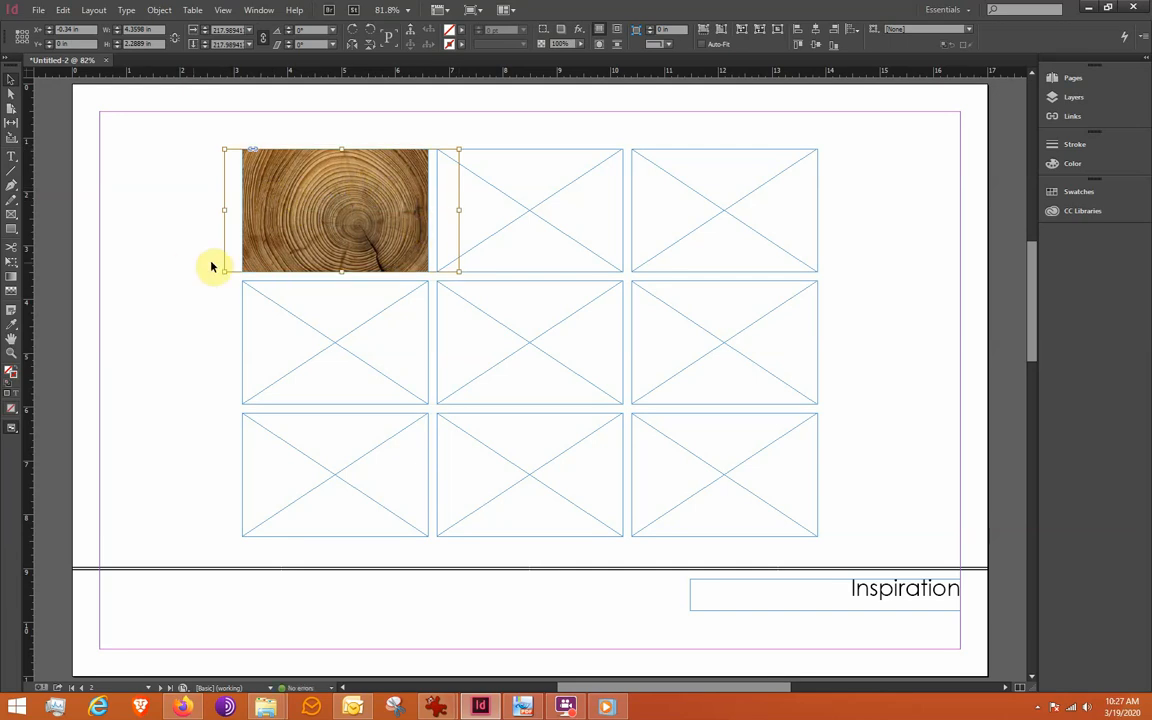
click(154, 260)
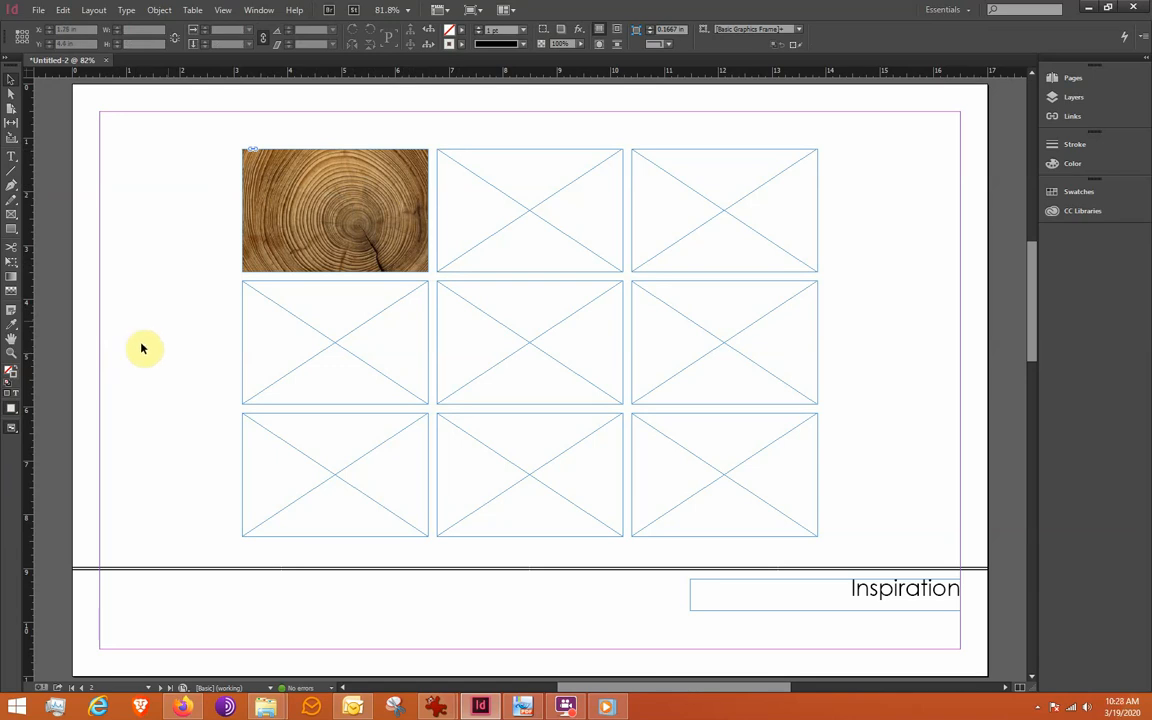
Step: Place guil16filter.jpg from the Inspiration Photos folder into the middle frame of the grid's left column
key(alt+Tab)
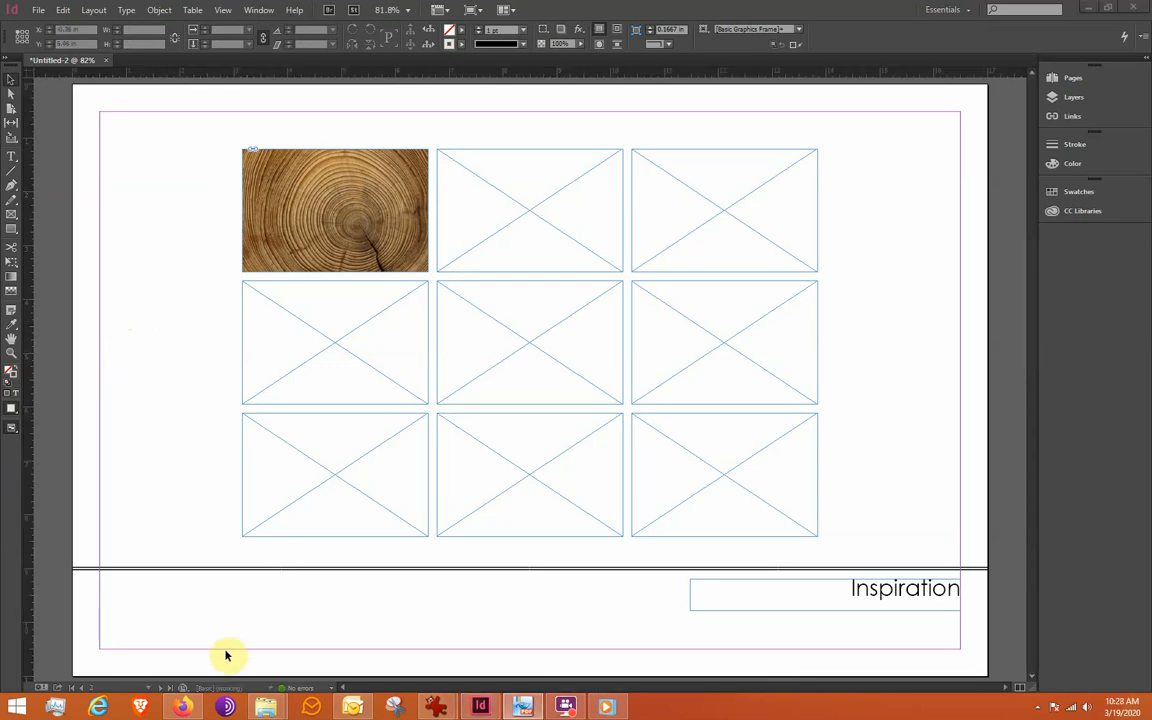
click(40, 12)
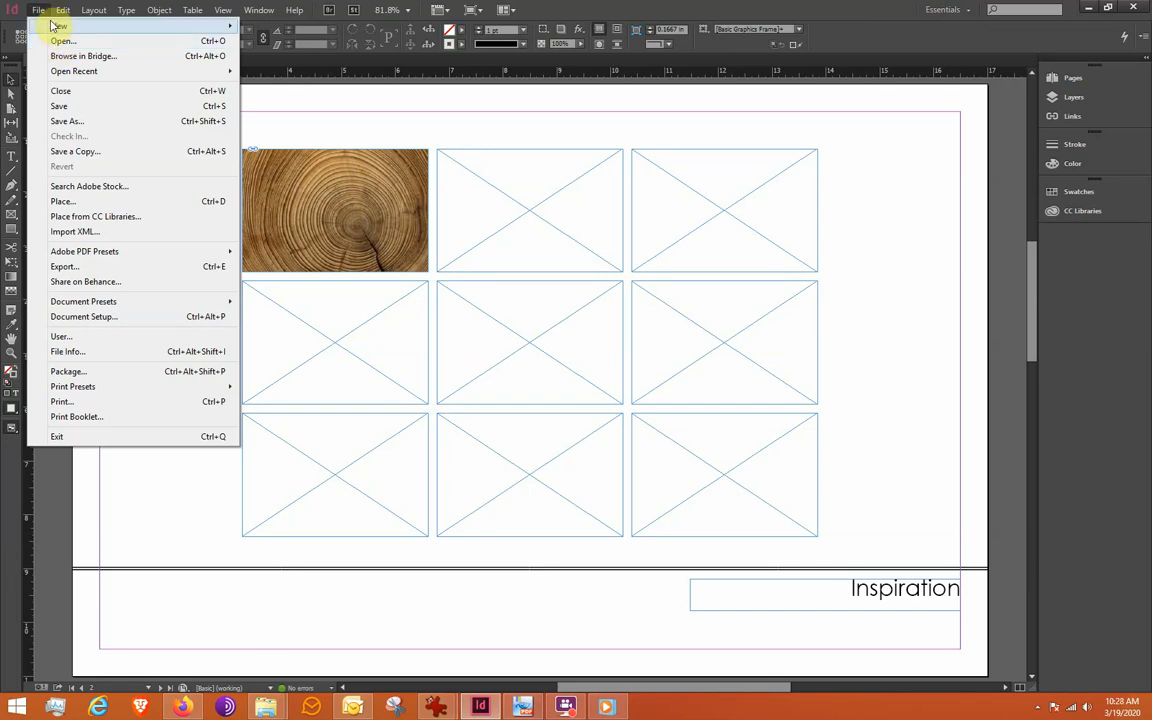
click(72, 203)
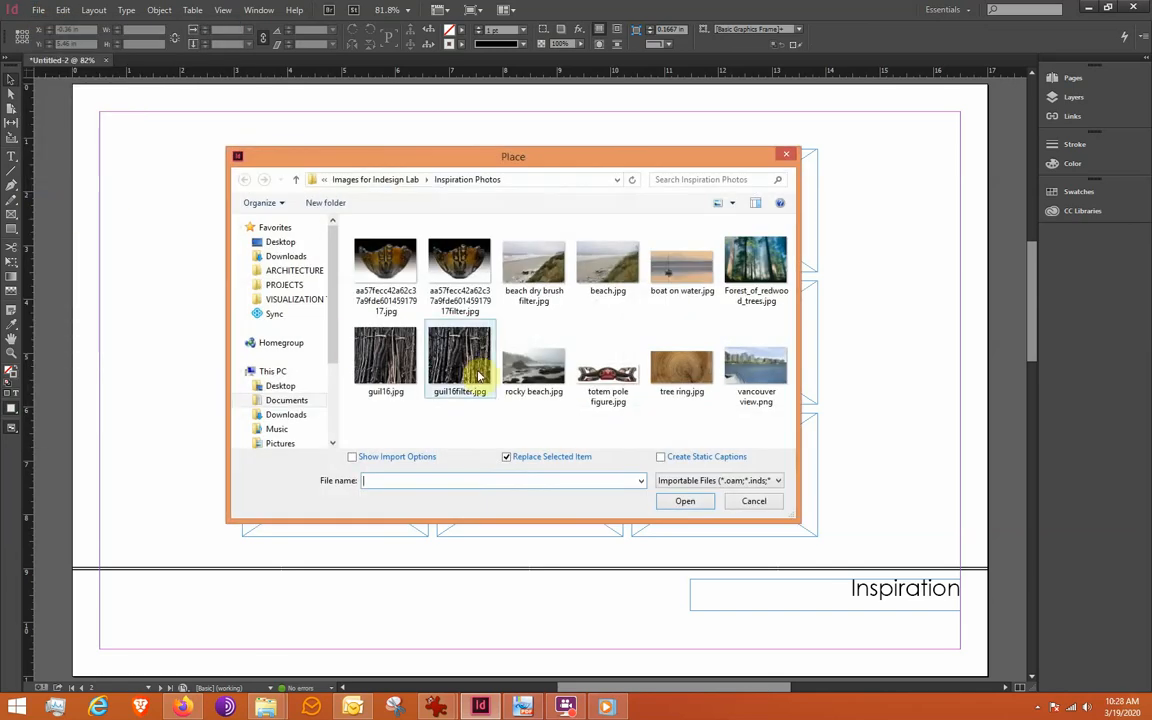
click(470, 376)
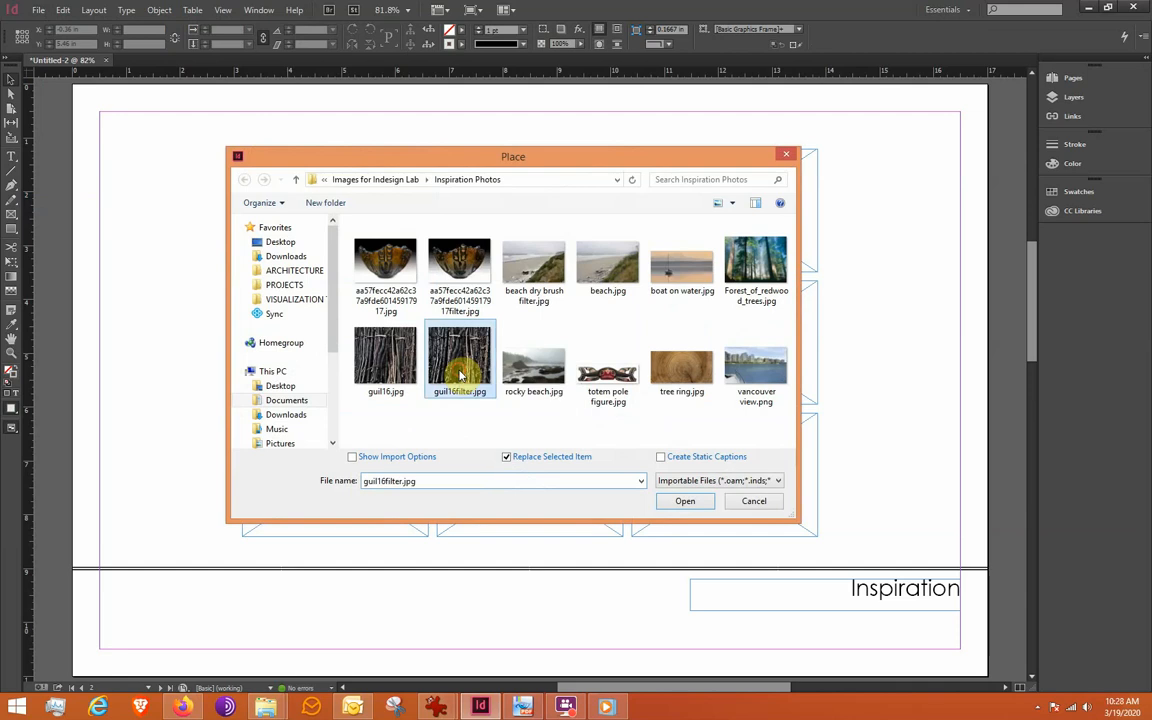
click(698, 502)
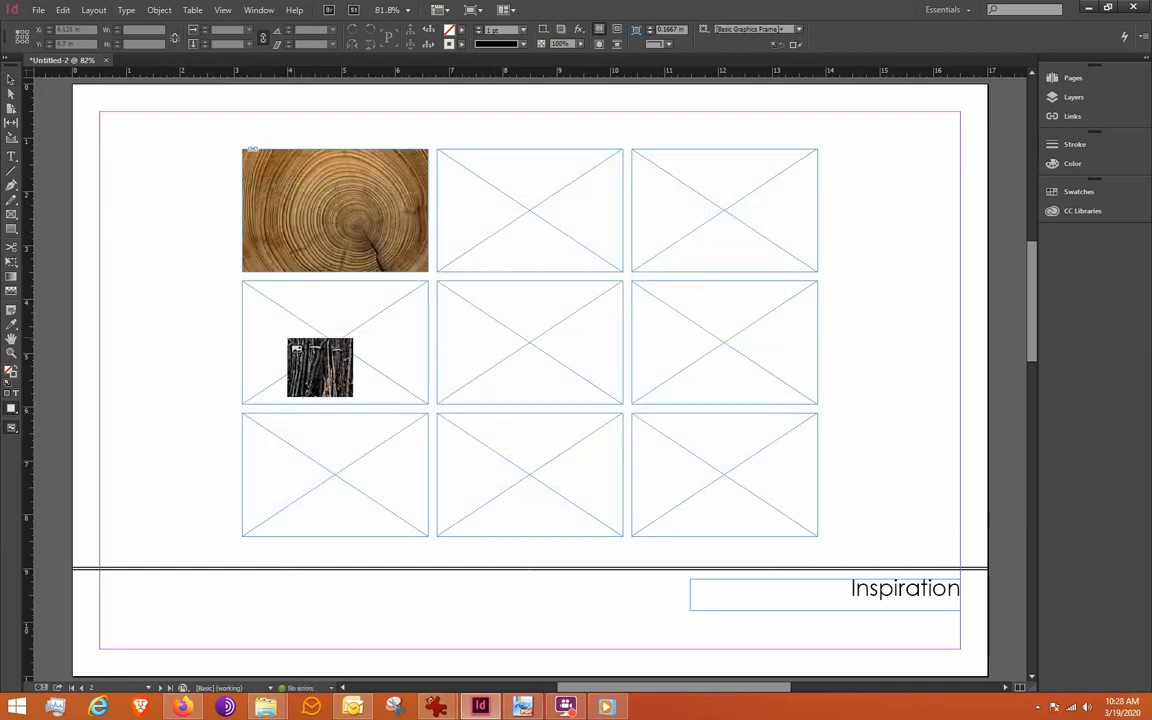
click(300, 328)
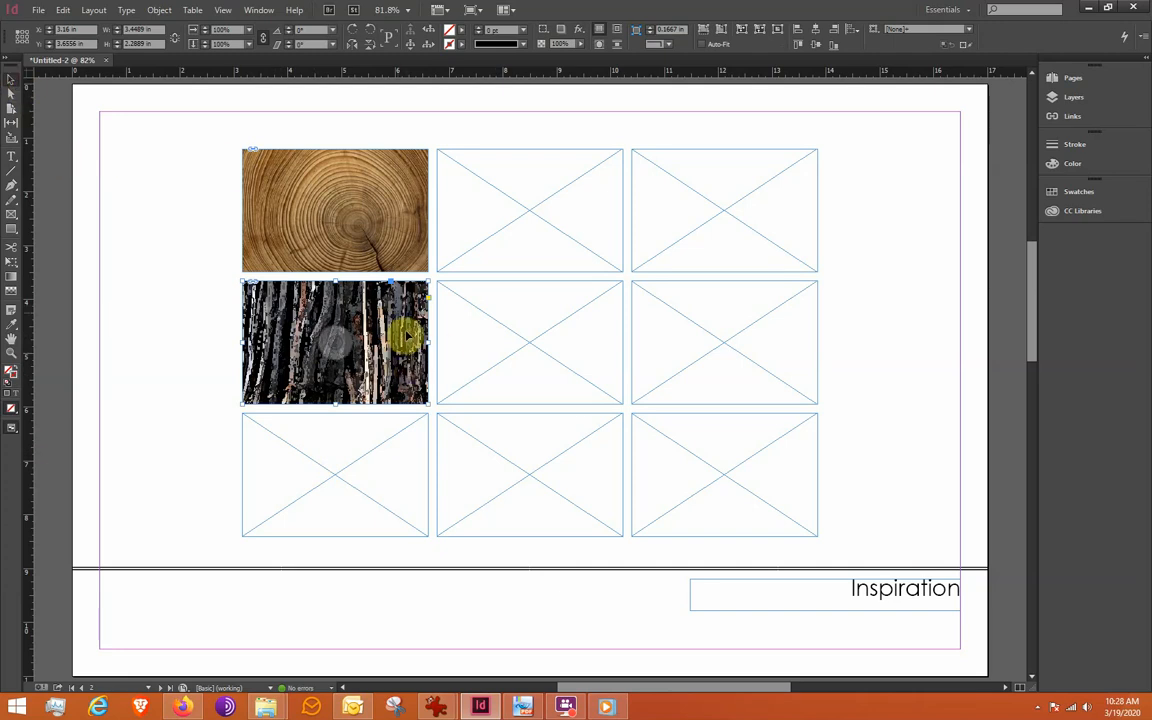
Step: Delete the empty lower-left frame and extend the branches photo's frame down over its space, to about 4.74 in high
click(328, 487)
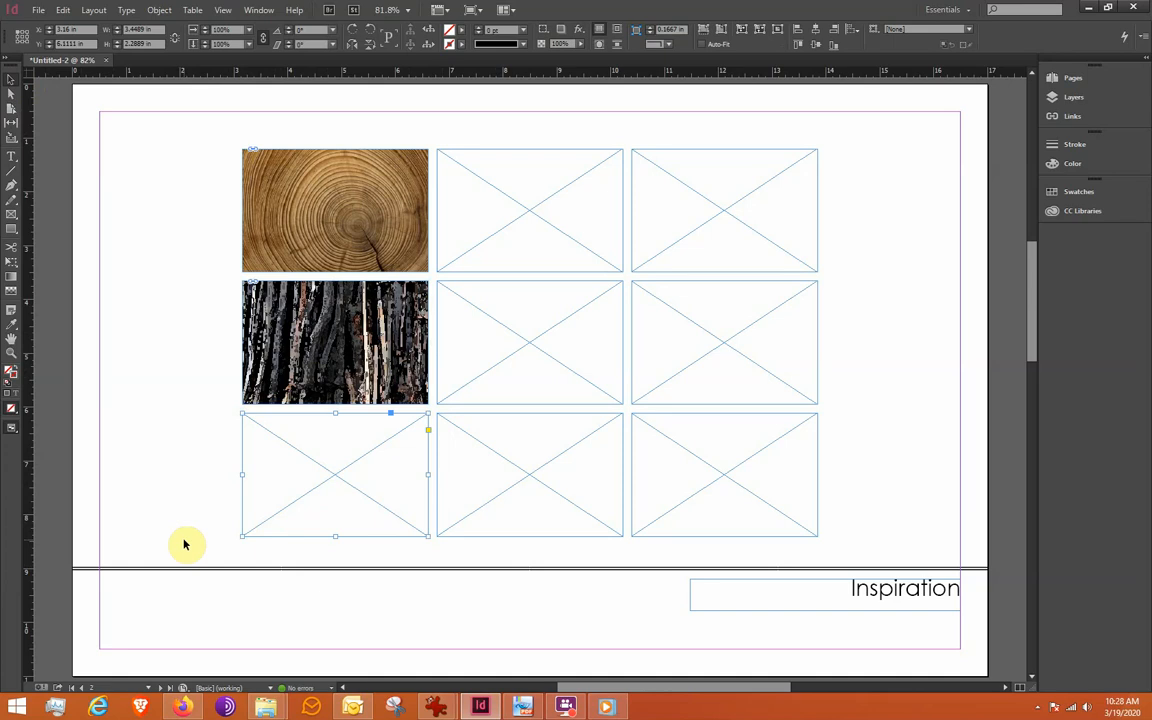
key(Delete)
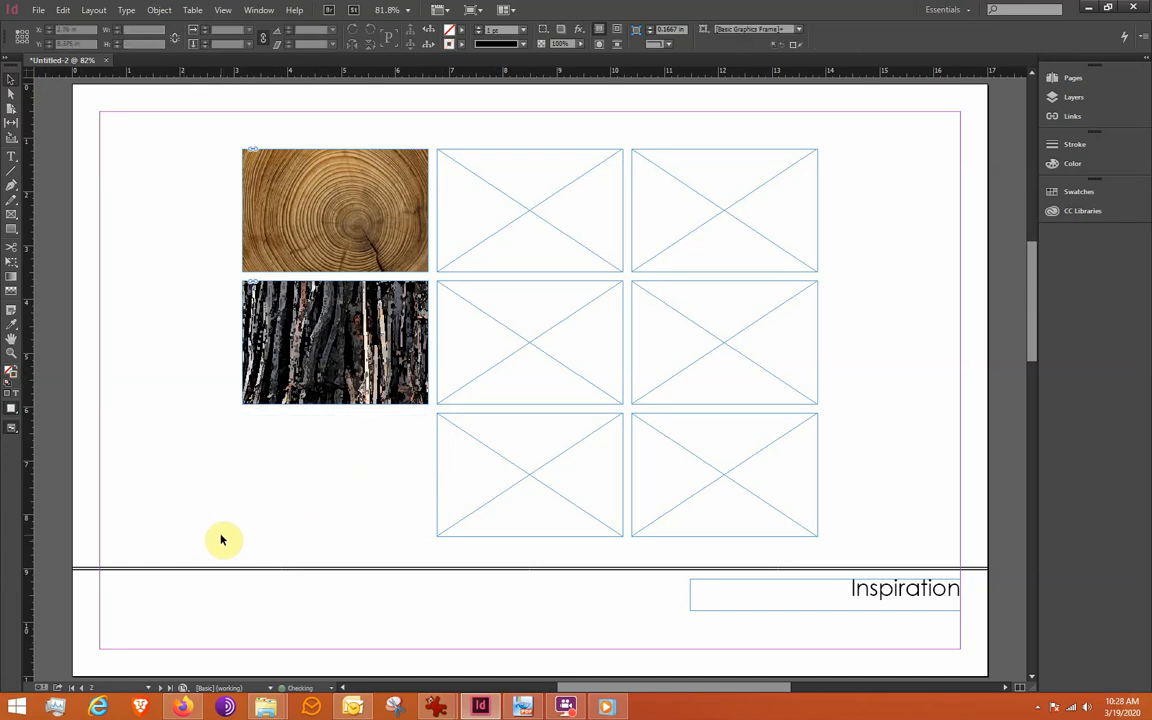
click(324, 398)
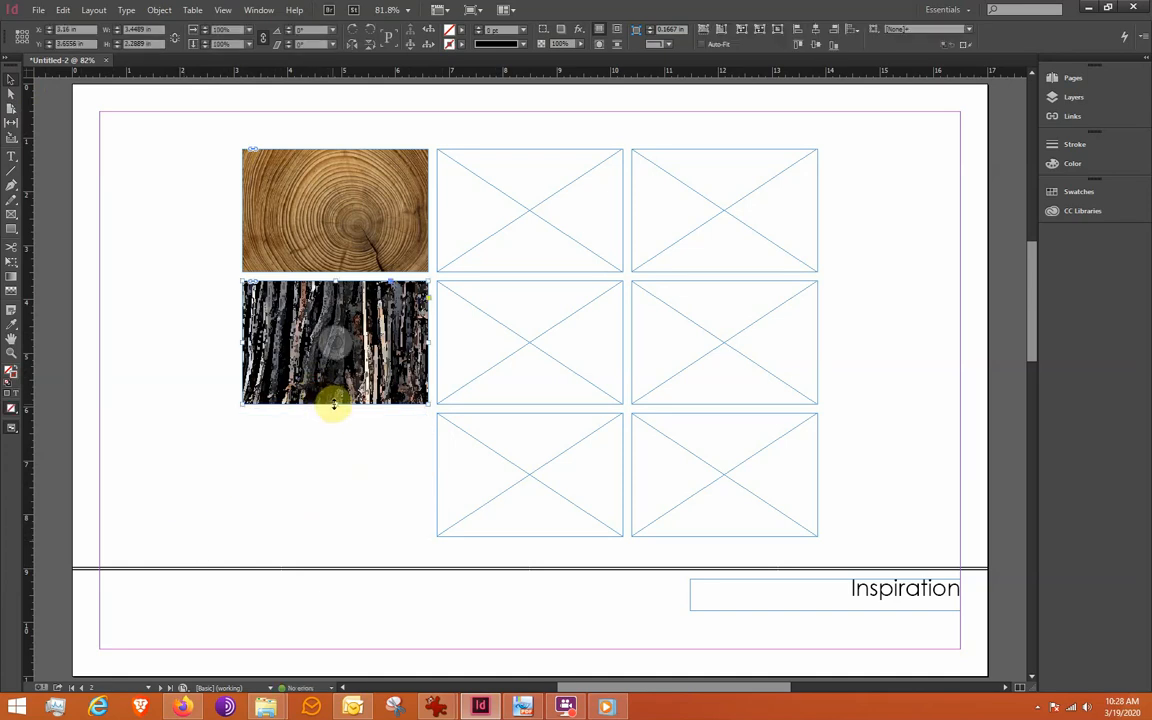
drag(334, 405, 340, 536)
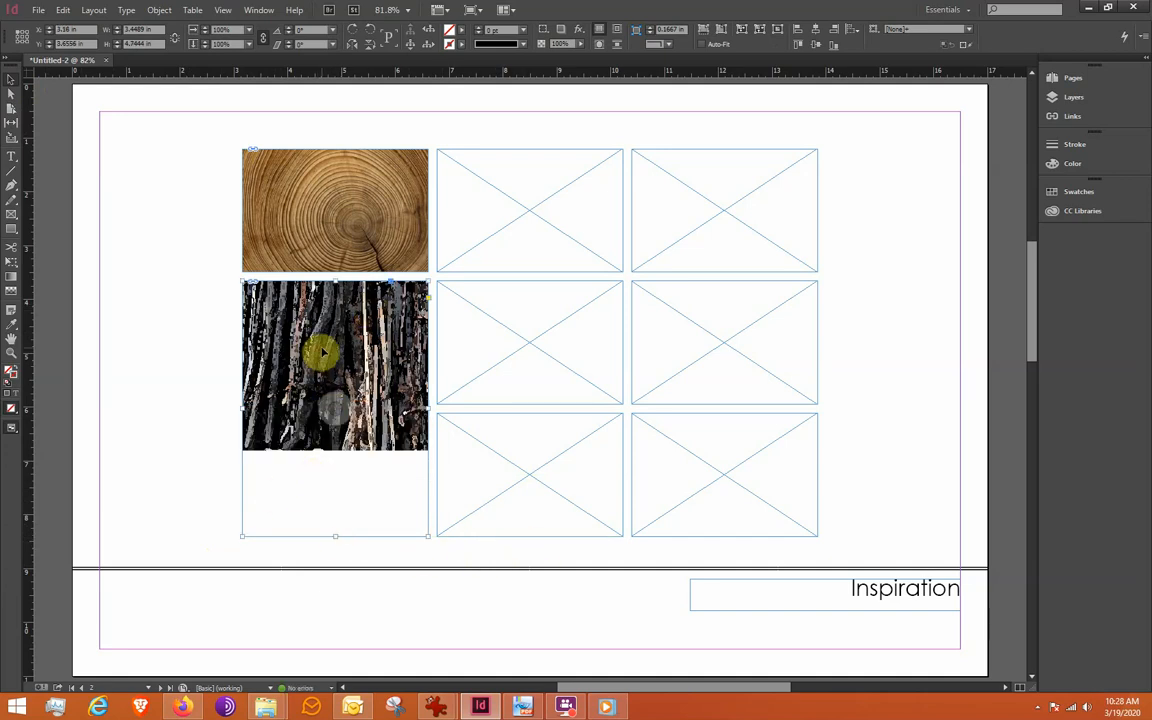
Step: Fit the branches photo so it fills its tall frame proportionally, and deselect it
right_click(323, 352)
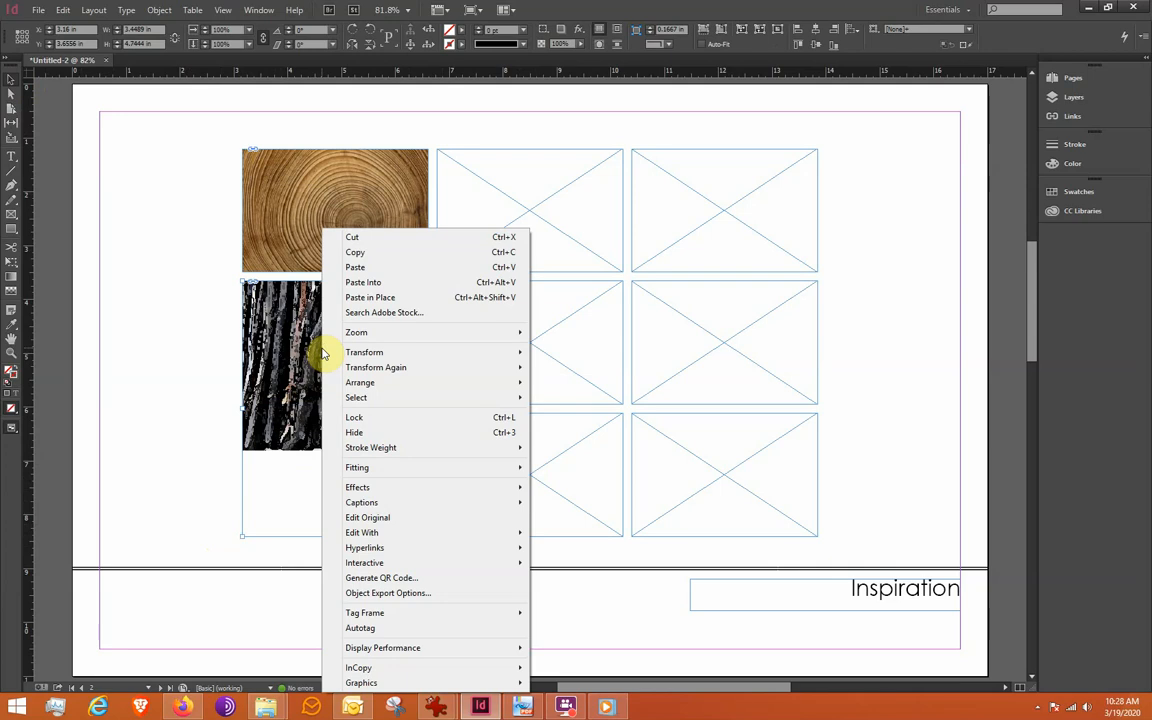
mouse_move(373, 473)
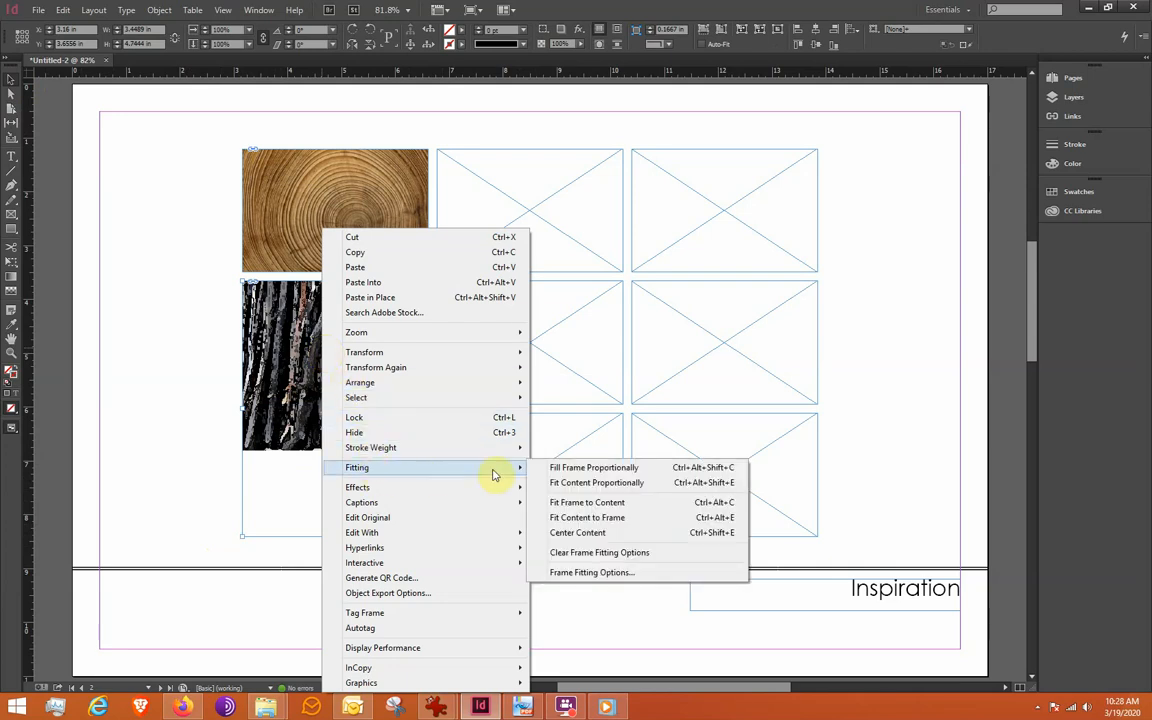
click(555, 468)
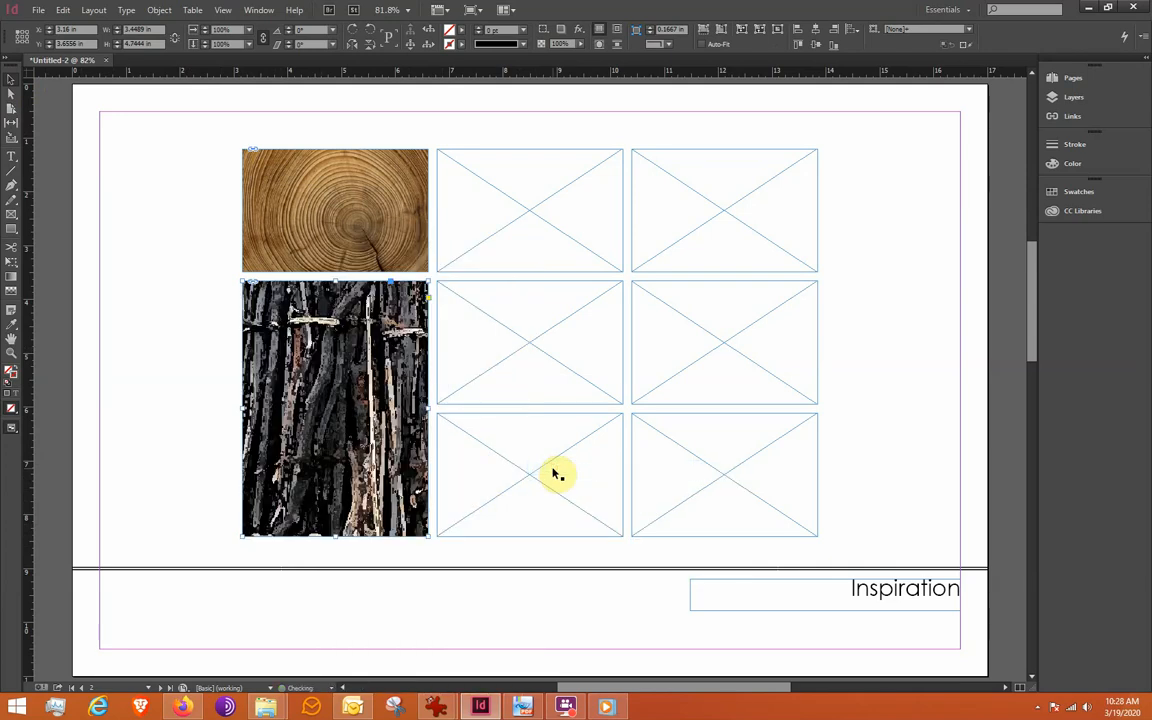
click(157, 397)
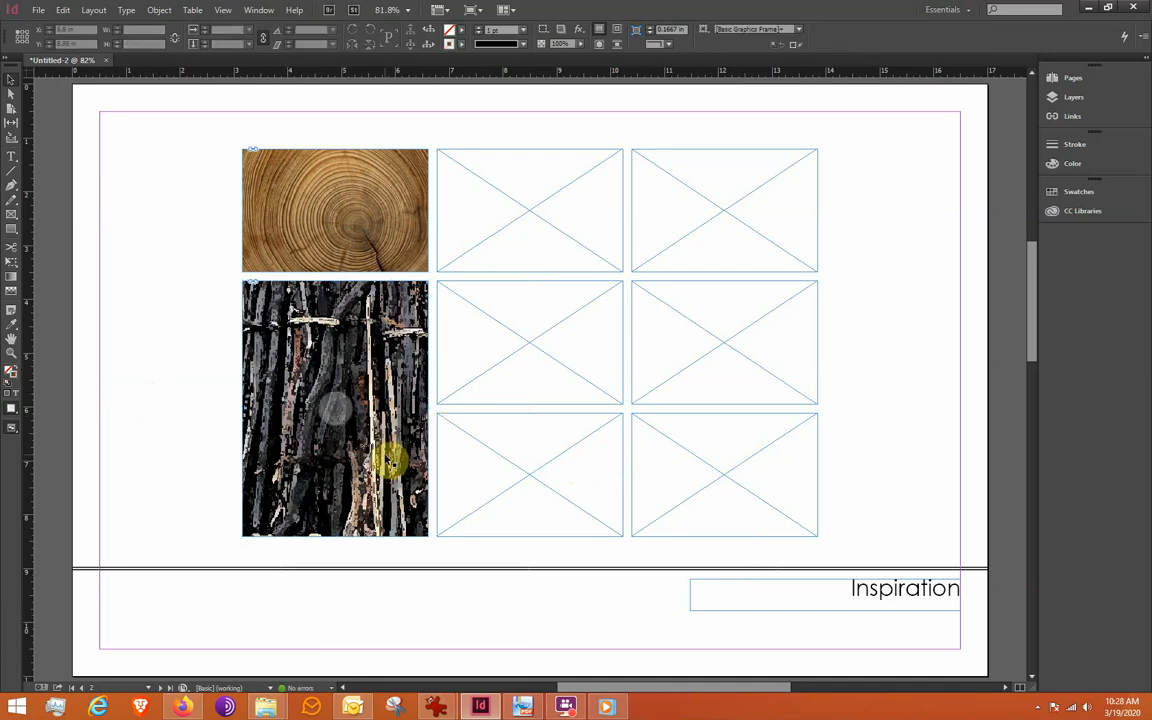
Step: Shift the branches photo slightly to the right inside its frame, to about X -0.68 in, and deselect it
double_click(385, 461)
drag(305, 451, 335, 477)
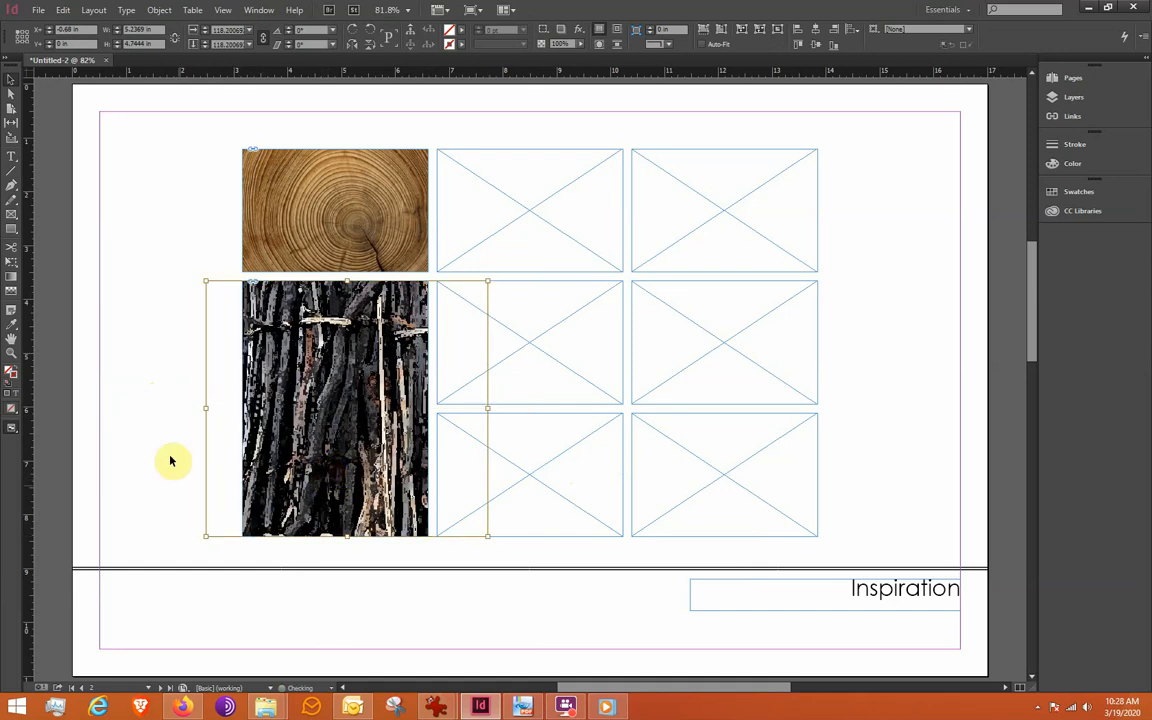
click(139, 265)
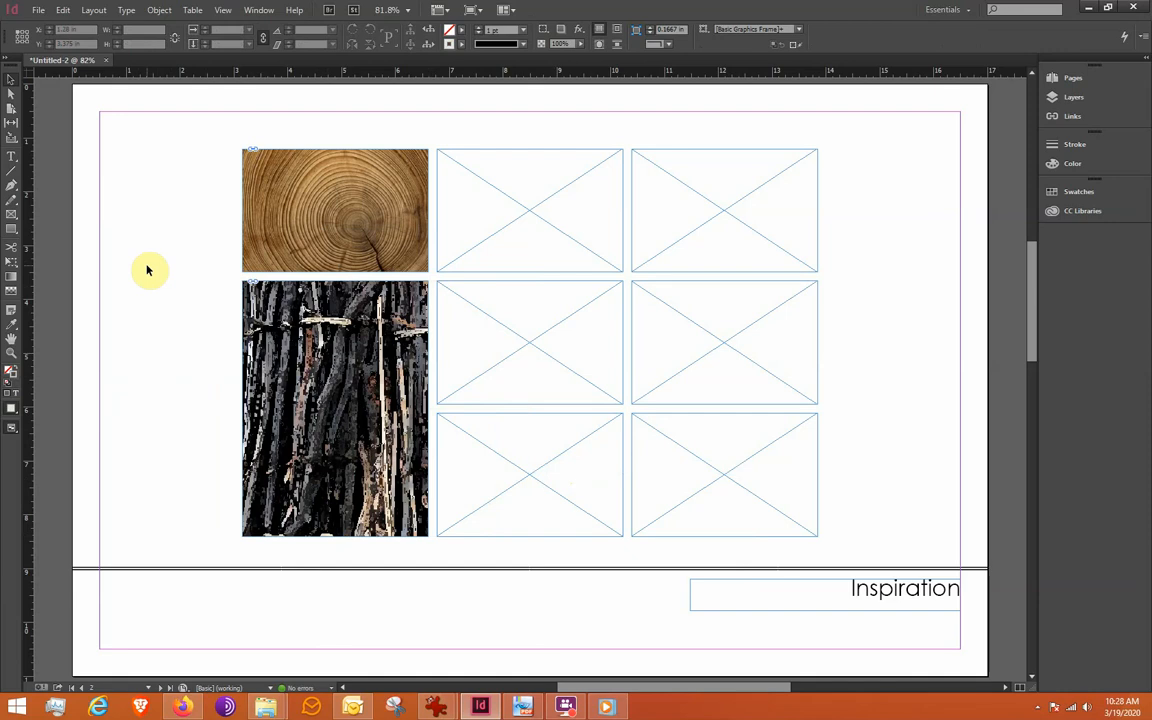
Step: Place totem pole figure.jpg from the Inspiration Photos folder into the top row's middle frame
click(39, 10)
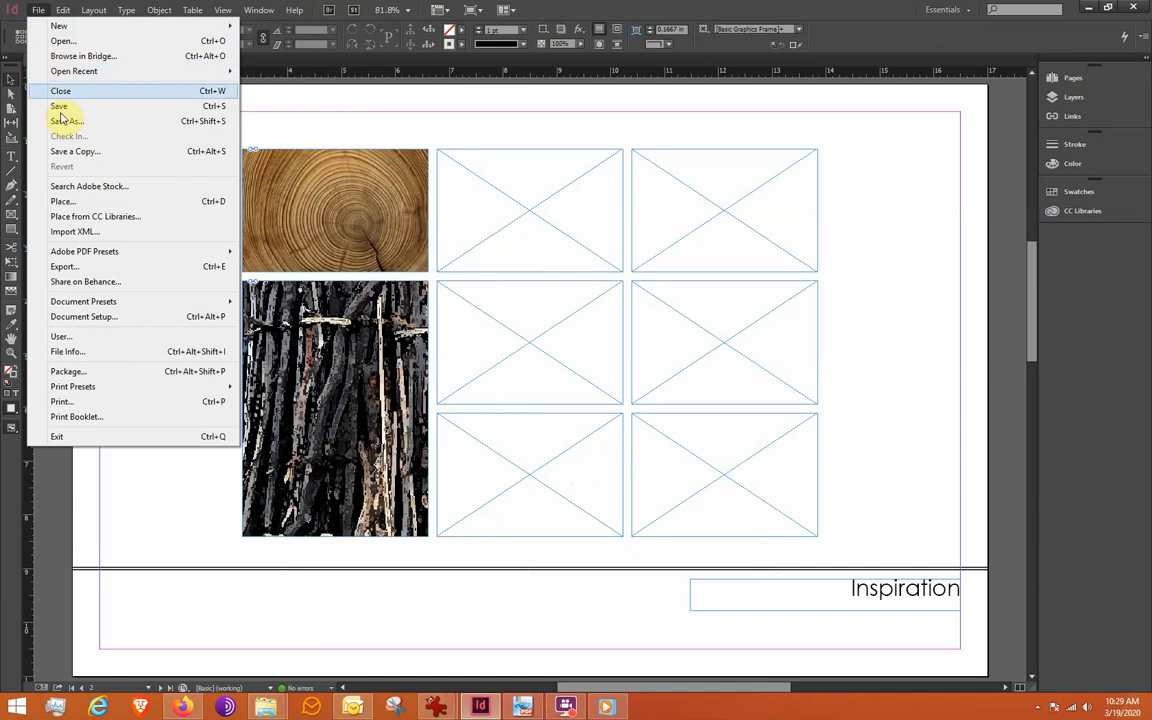
click(66, 201)
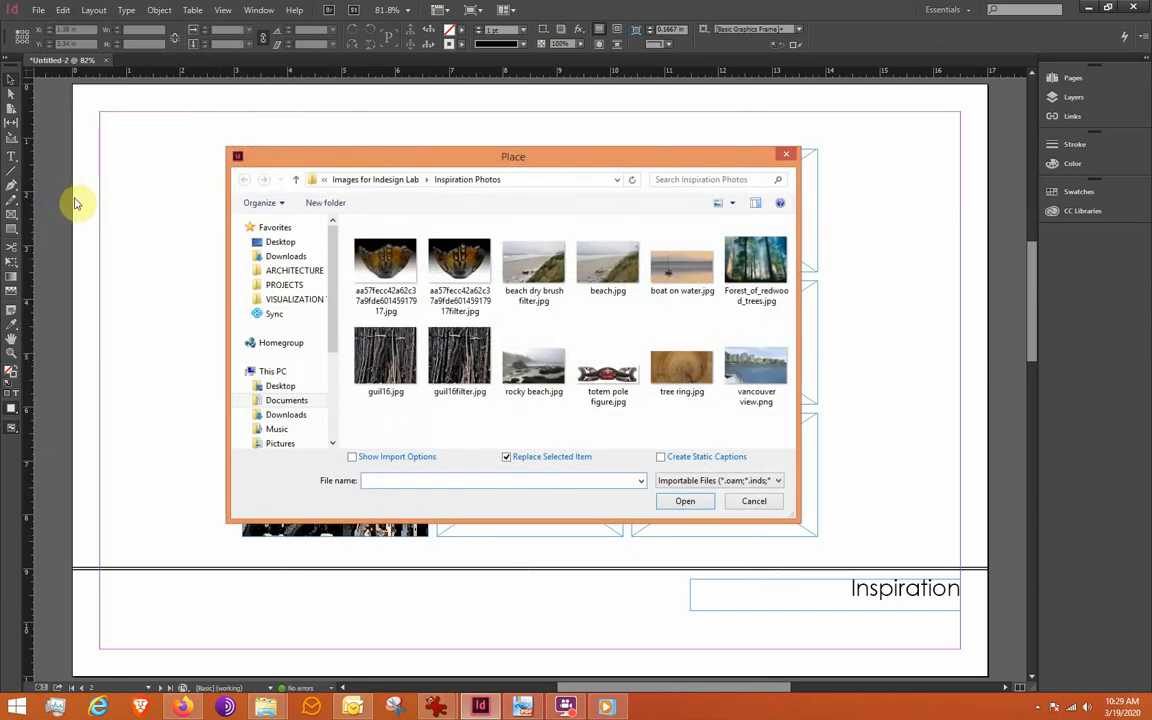
click(628, 372)
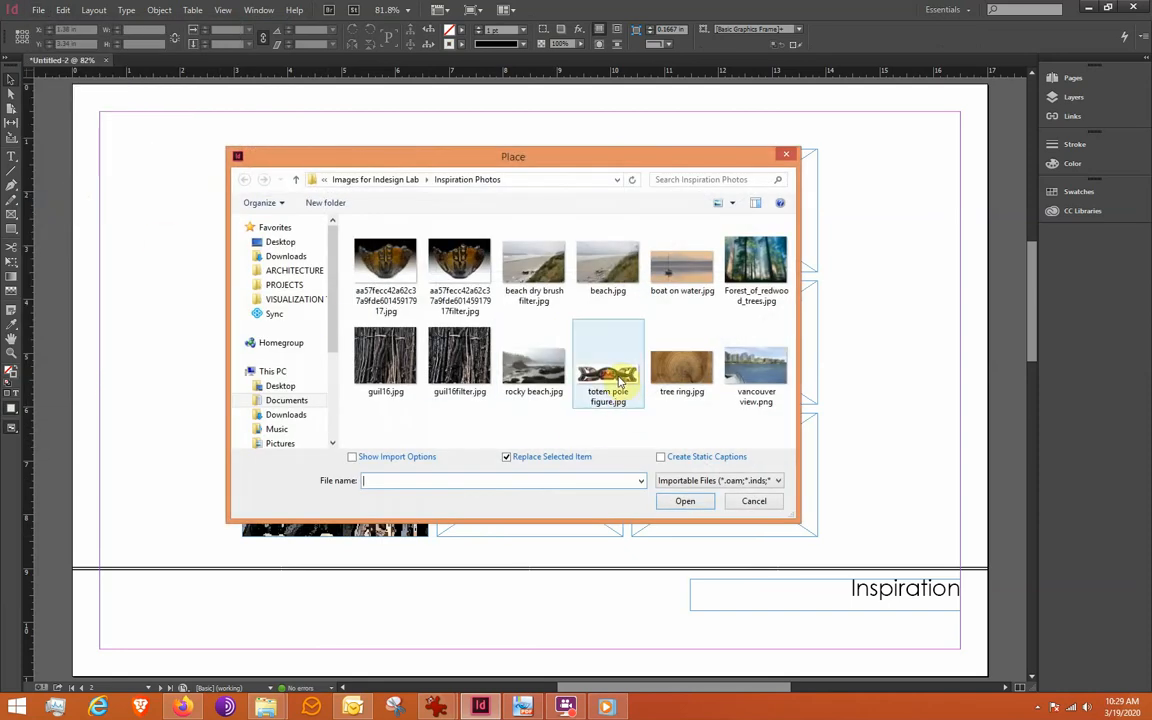
click(686, 502)
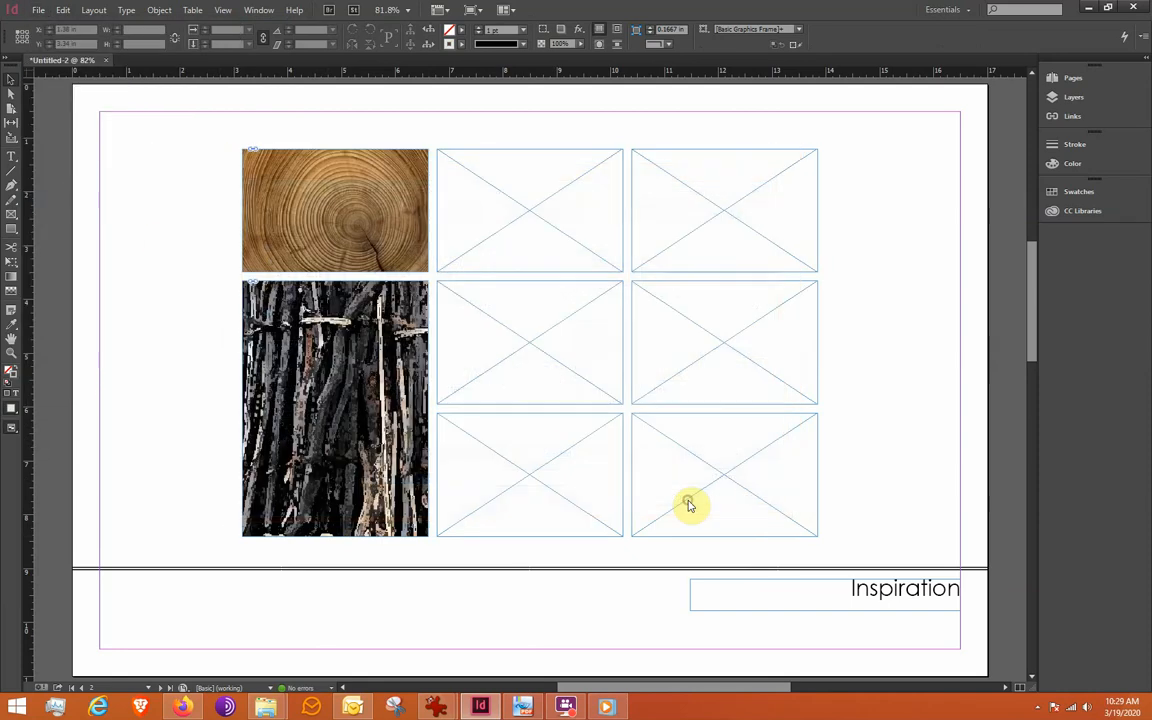
click(495, 211)
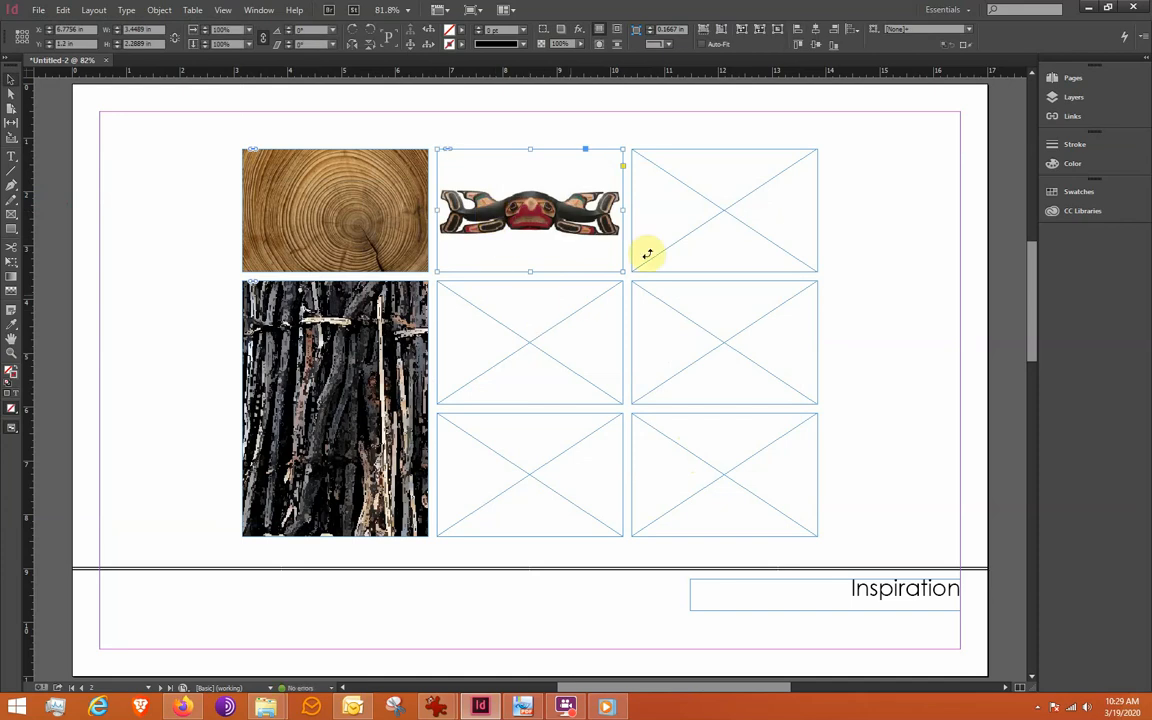
Step: Delete the empty upper-right frame and widen the totem figure's frame across its space, to about 7.06 in wide
click(729, 221)
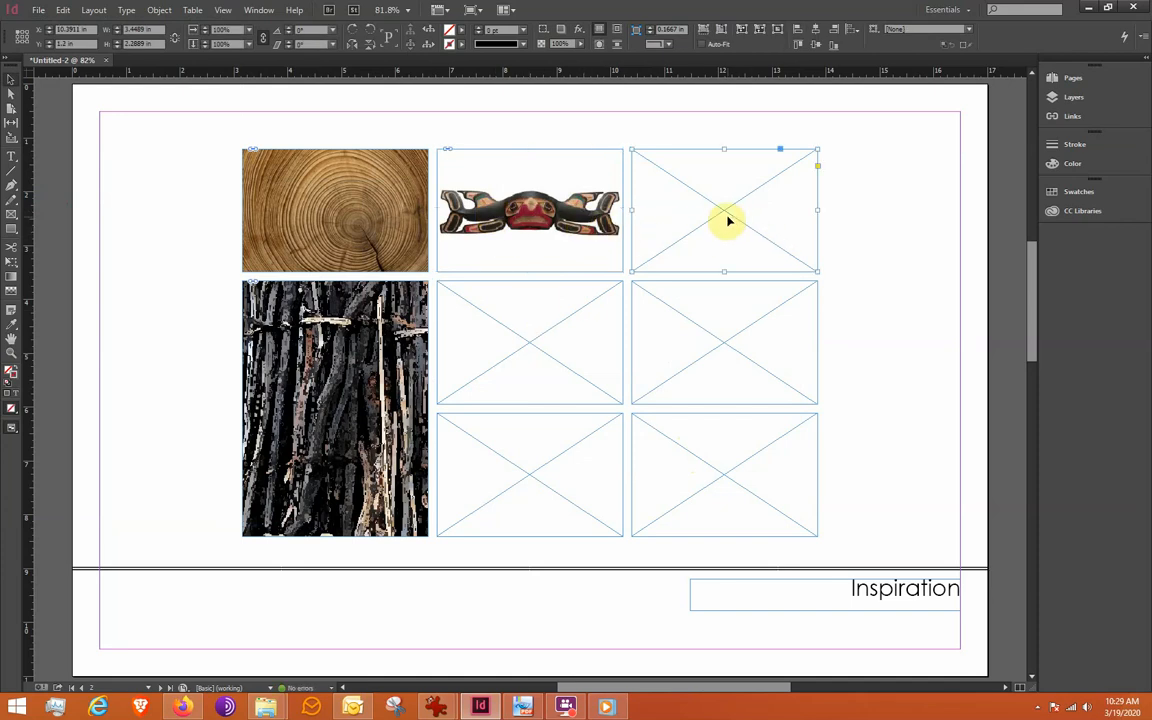
key(Delete)
click(618, 259)
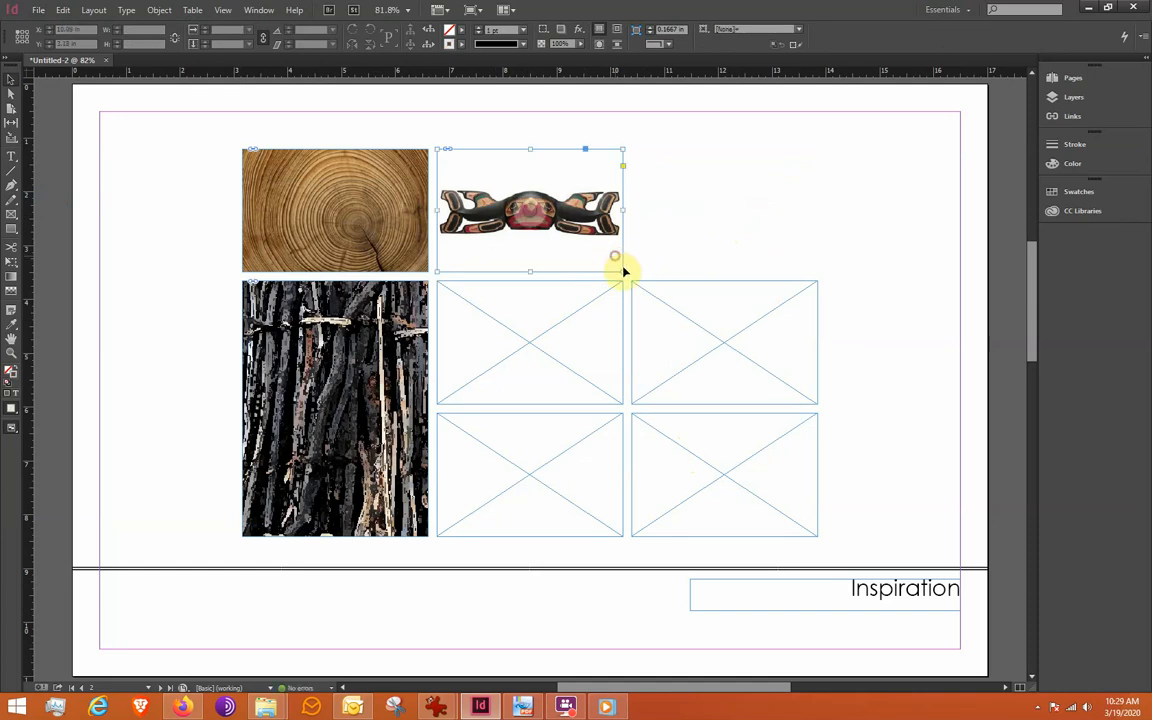
drag(624, 211, 818, 212)
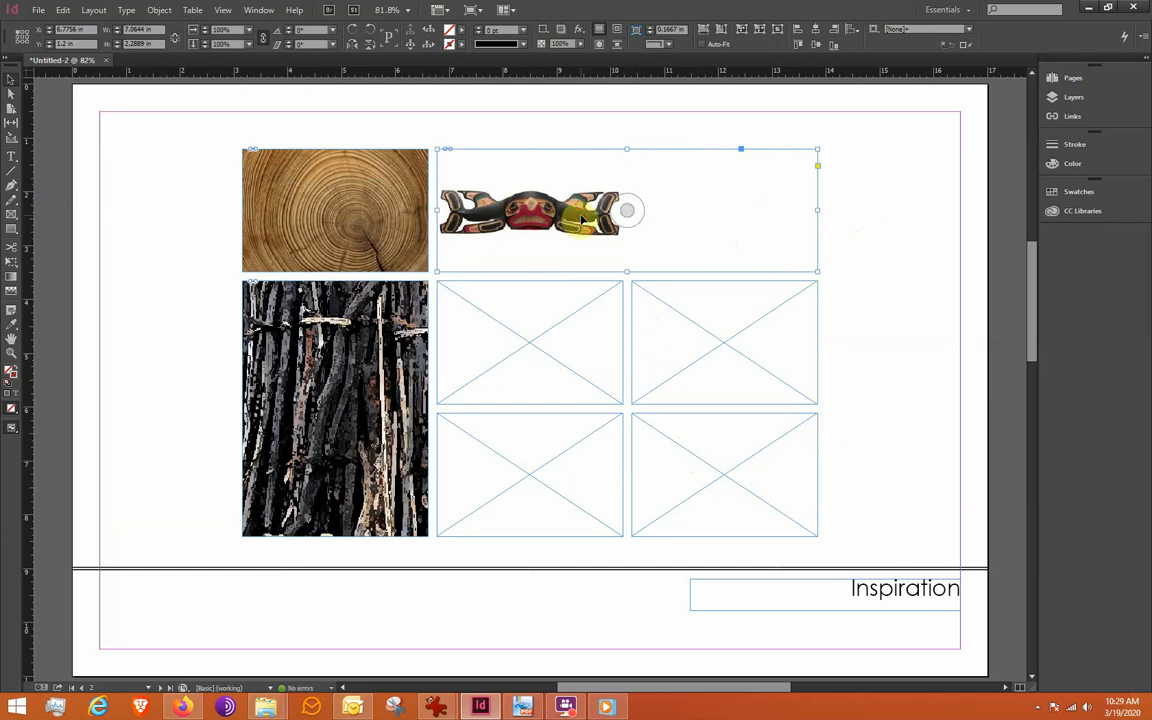
Step: Fit the totem figure photo so it fills its widened frame proportionally
right_click(583, 219)
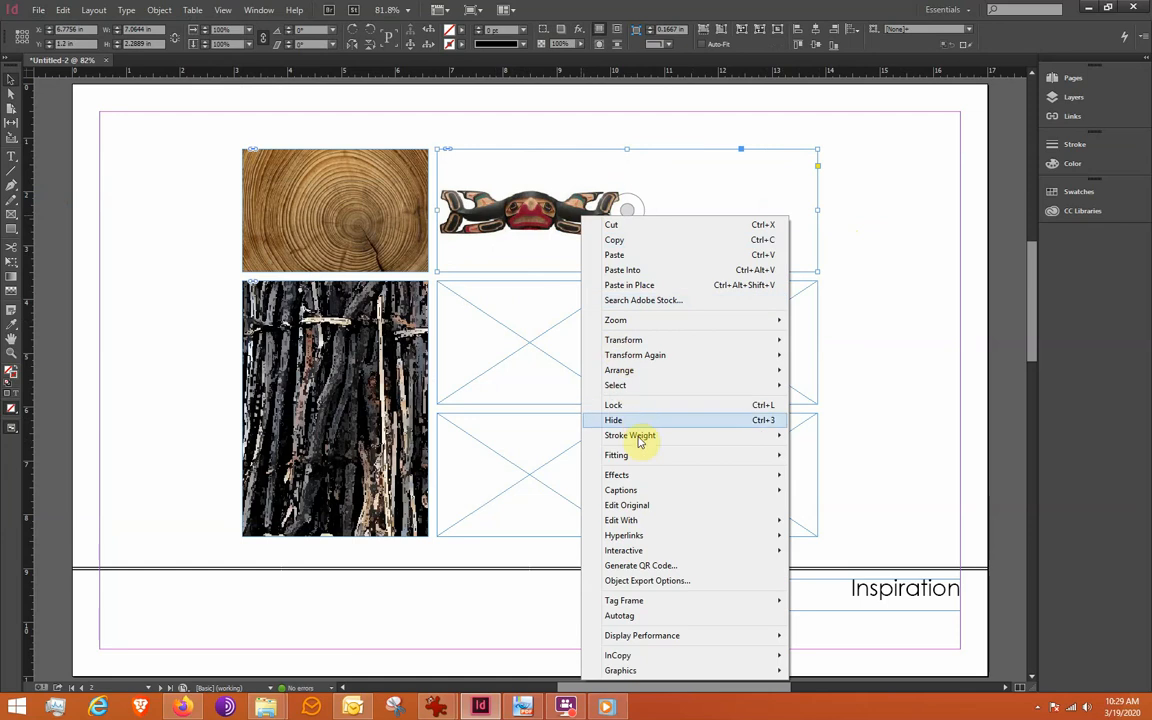
mouse_move(674, 459)
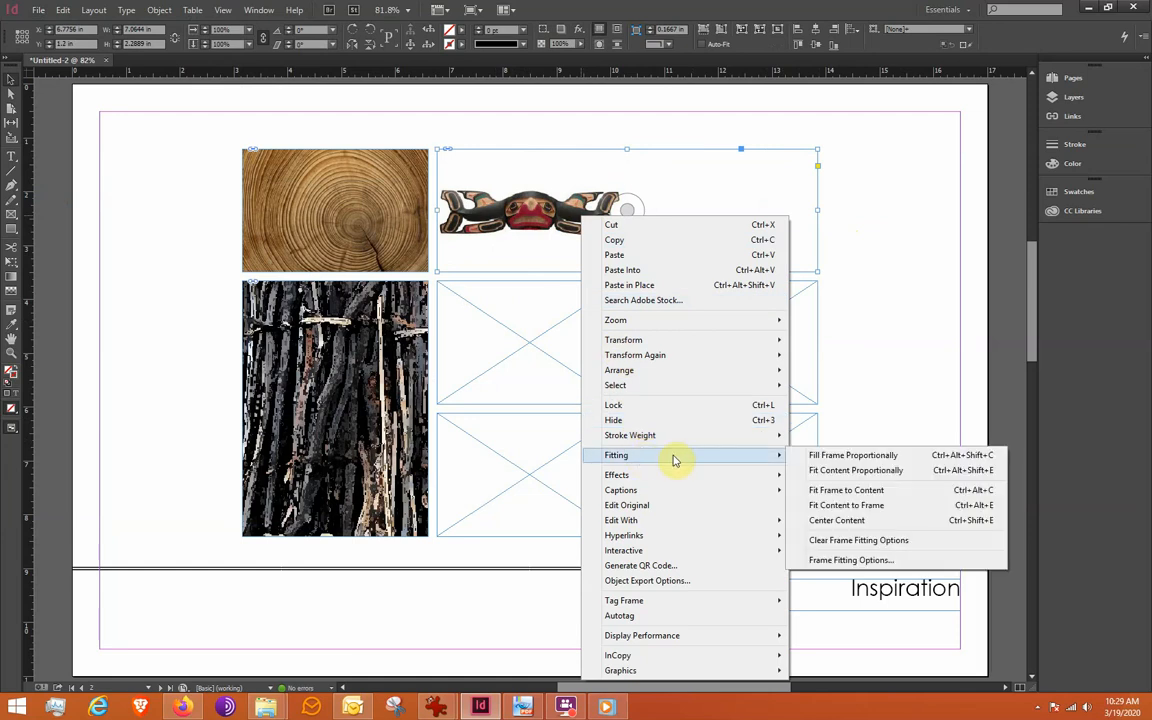
click(877, 460)
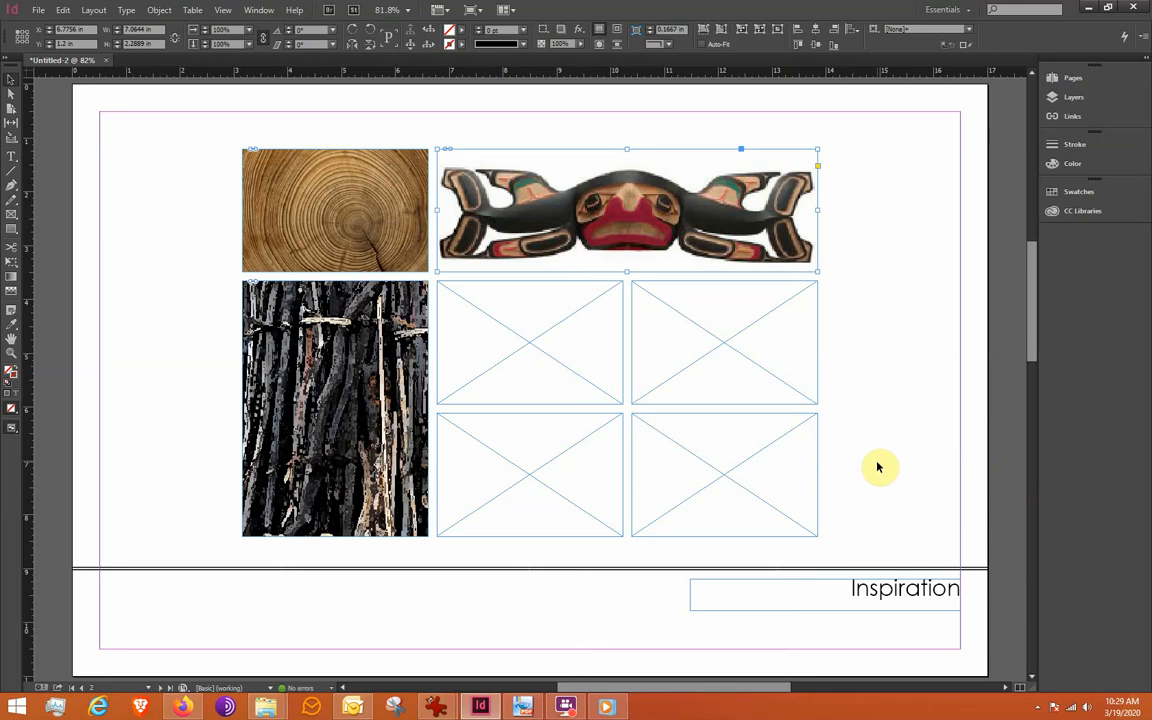
Step: Enlarge the totem figure photo slightly inside its frame, keeping its proportions, to about 7.50 in wide
double_click(780, 212)
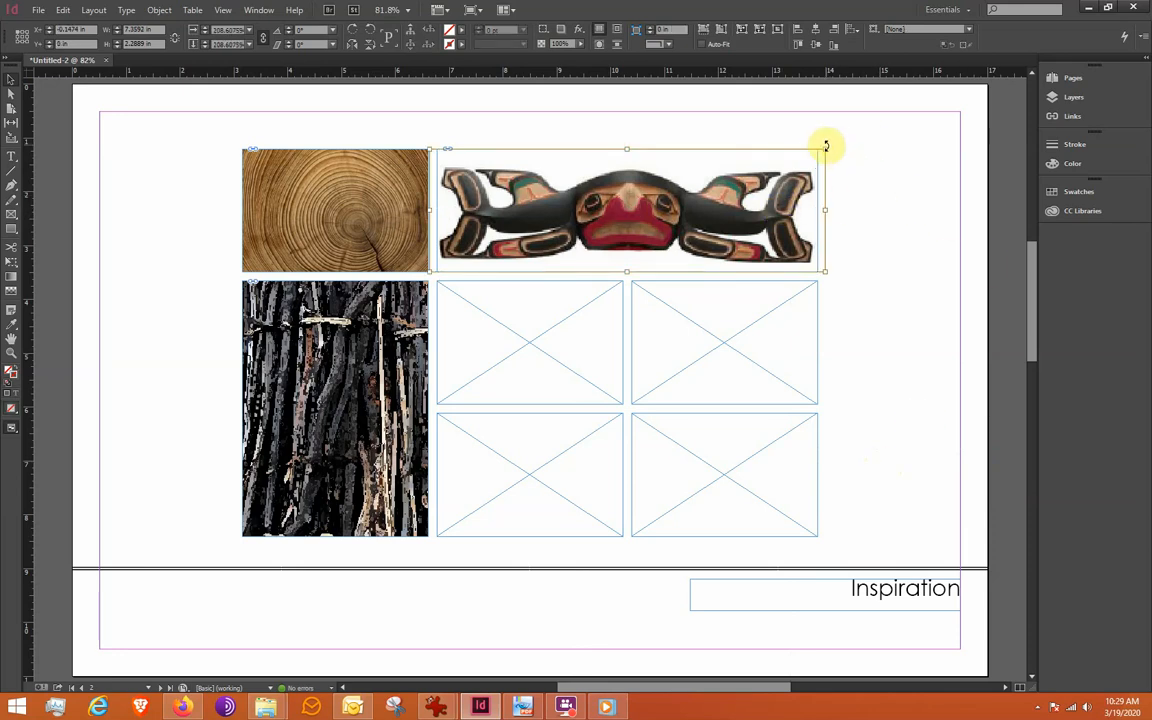
drag(827, 150, 832, 148)
drag(832, 148, 832, 147)
key(ctrl+alt+c)
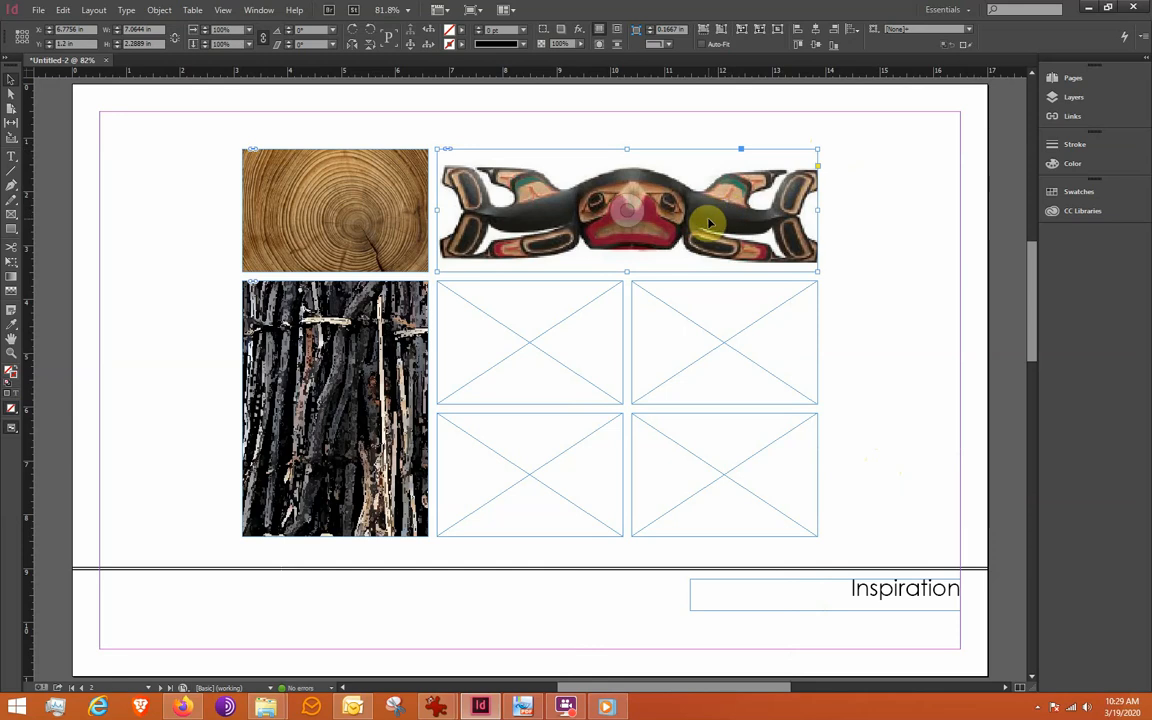
Step: Reposition the totem figure photo inside its frame to about X -0.22 in, Y -0.04 in, and deselect it
double_click(707, 219)
drag(706, 220, 704, 219)
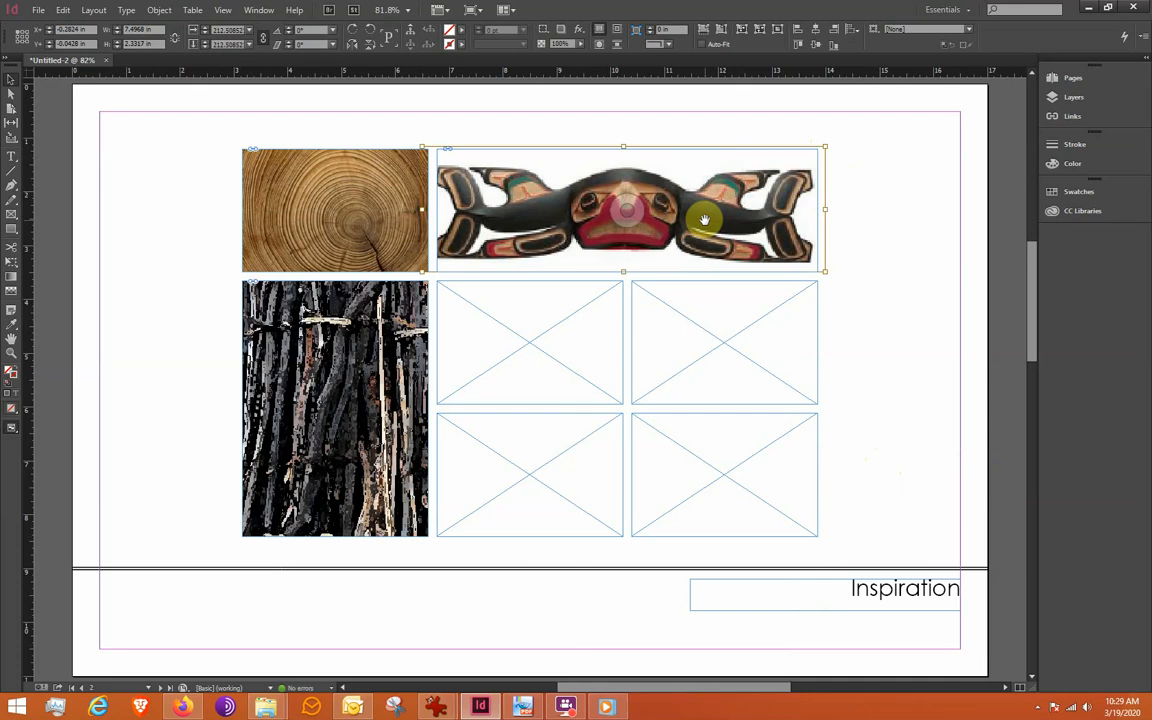
key(Right)
key(Right)
key(Right)
key(Right)
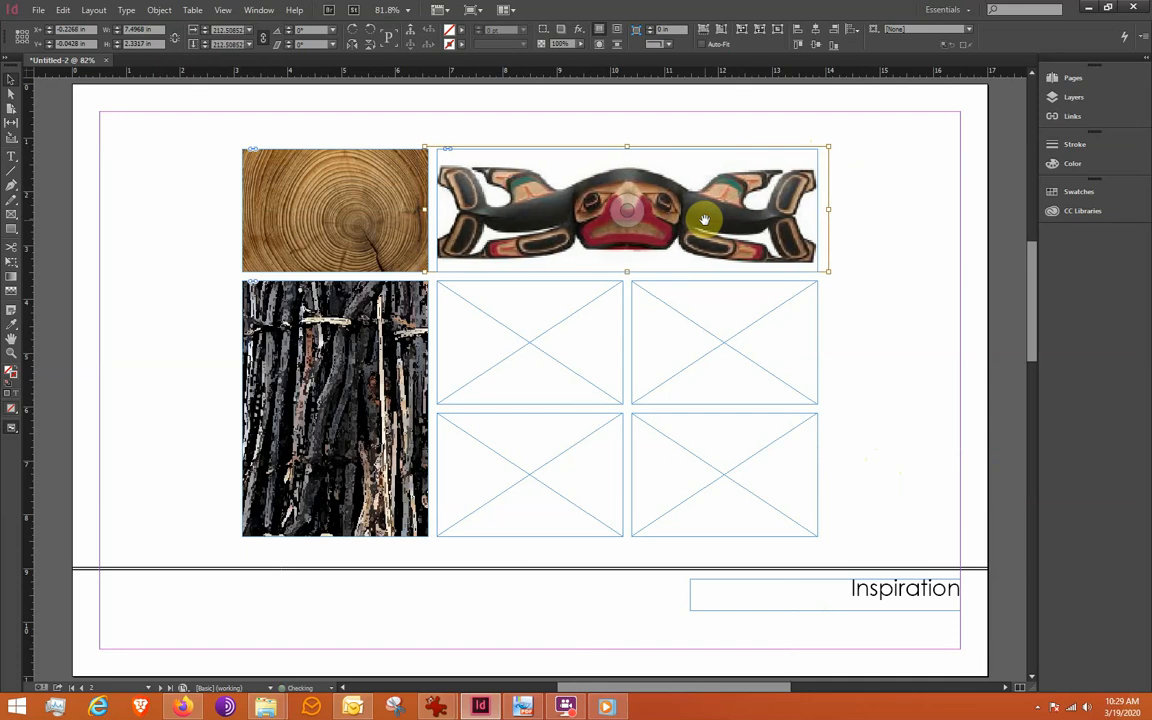
key(Right)
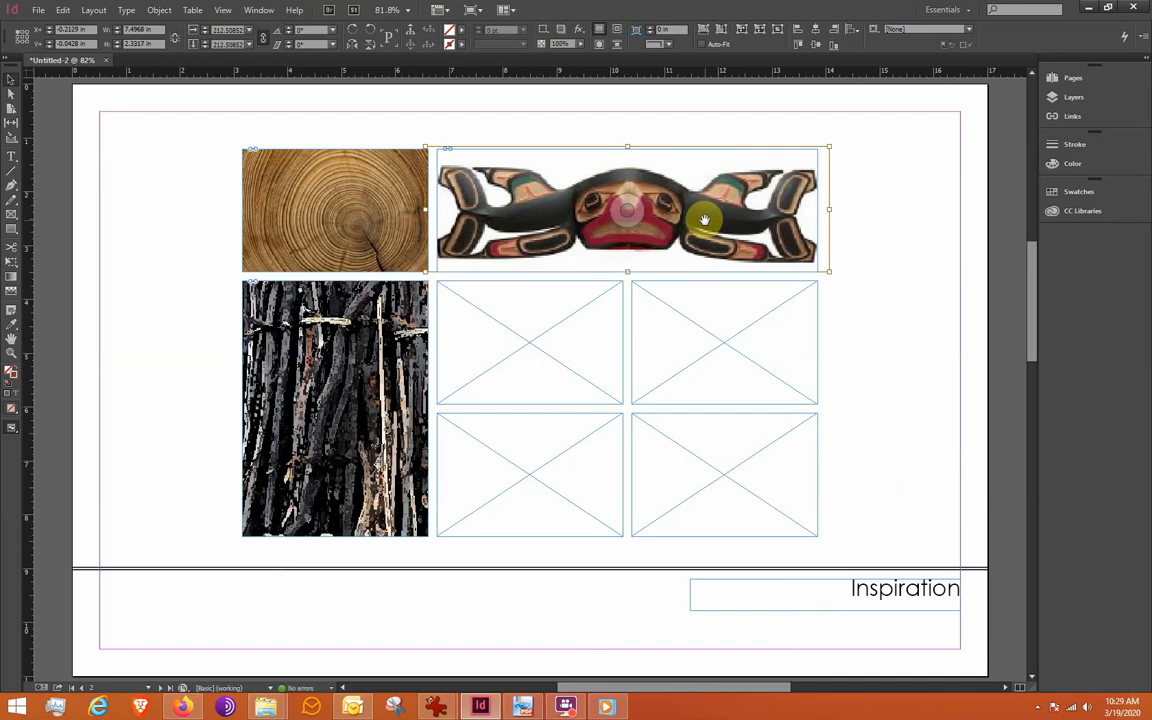
click(908, 188)
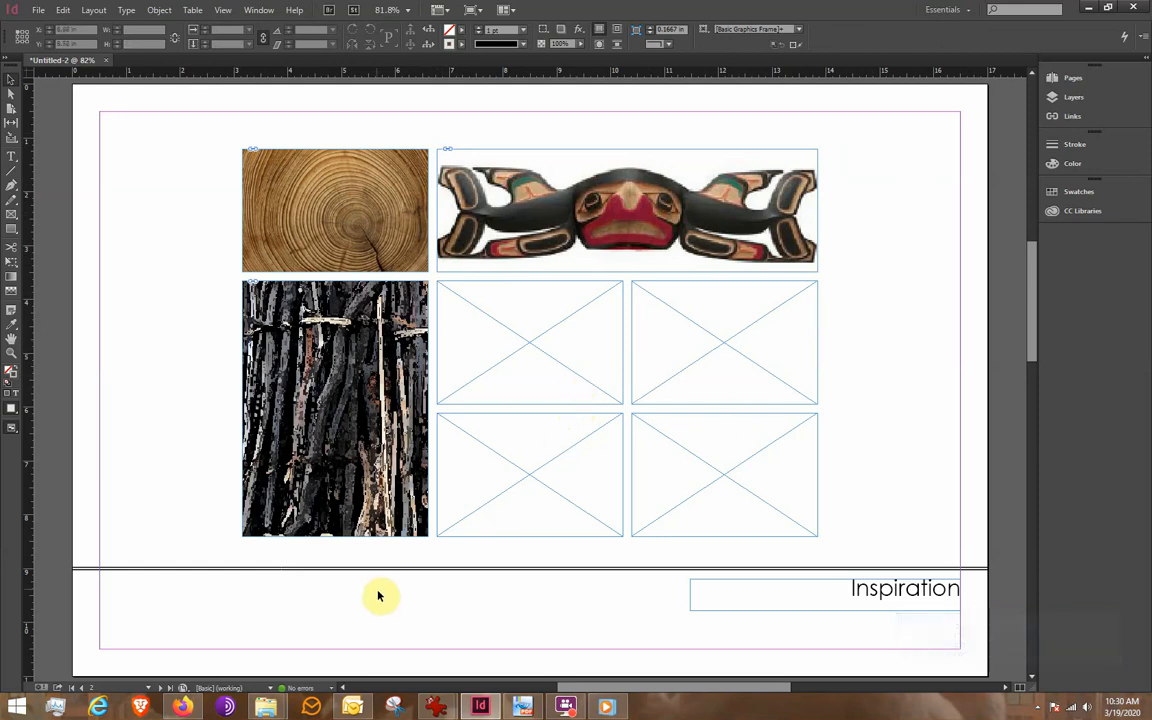
Step: Place Forest_of_redwood_trees.jpg from the Inspiration Photos folder into the middle row's empty frame beside the branches photo
click(39, 11)
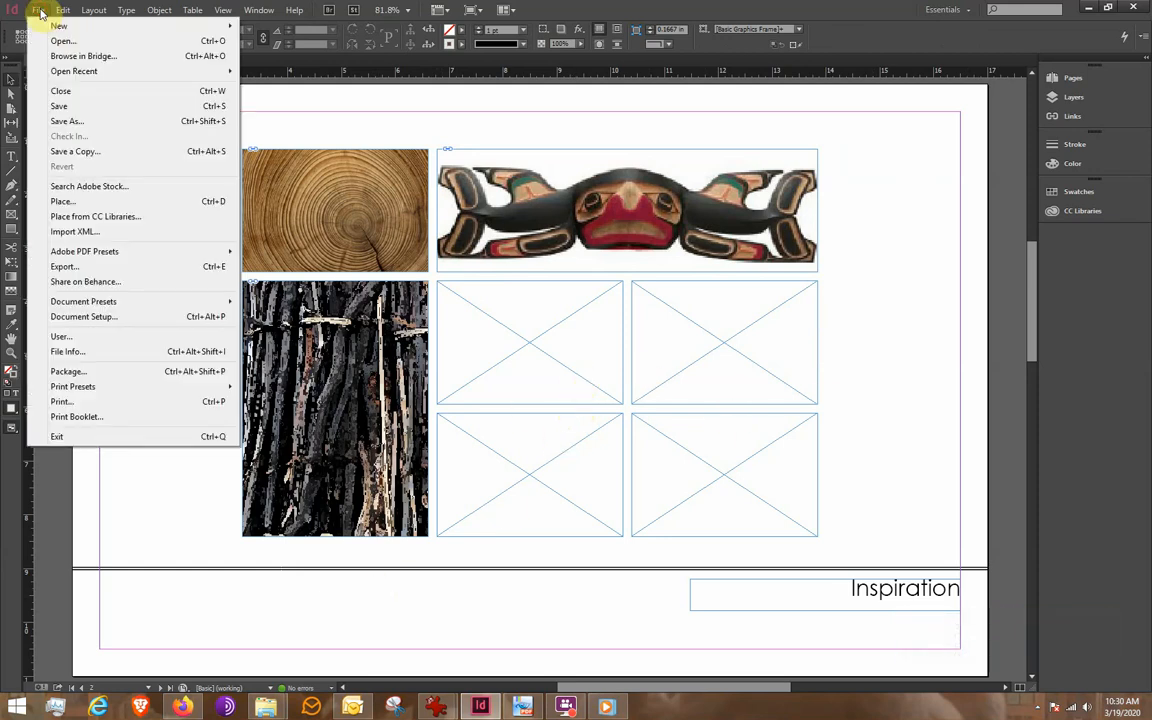
click(63, 201)
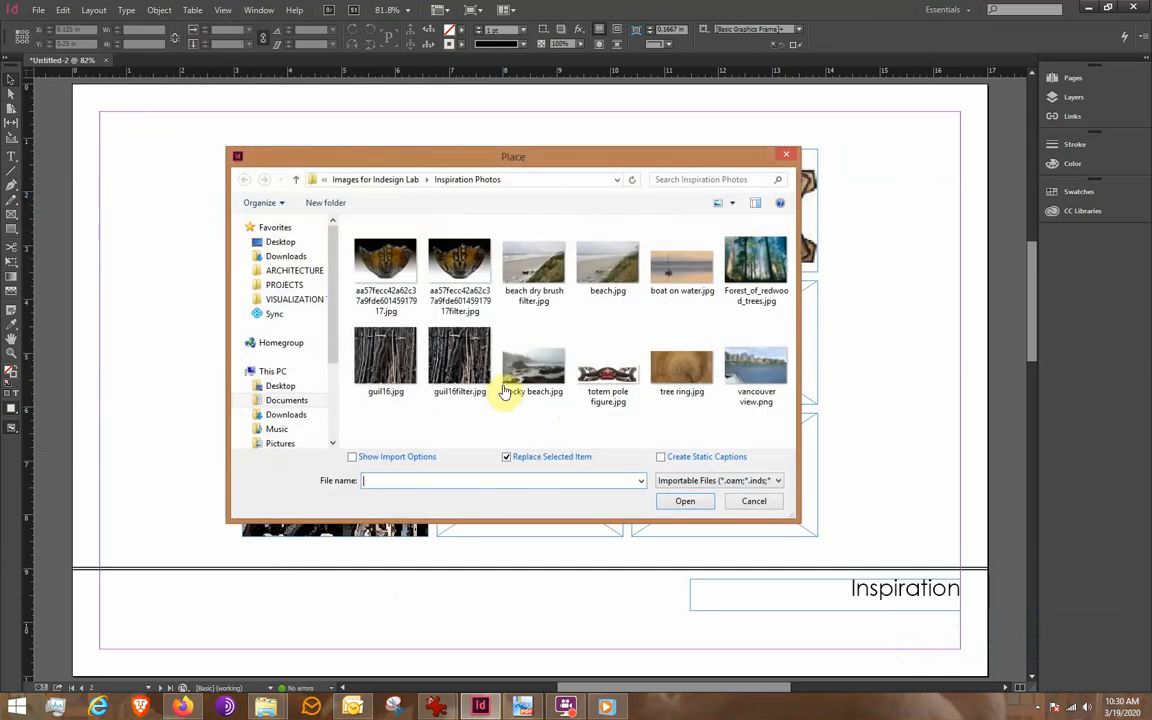
click(770, 268)
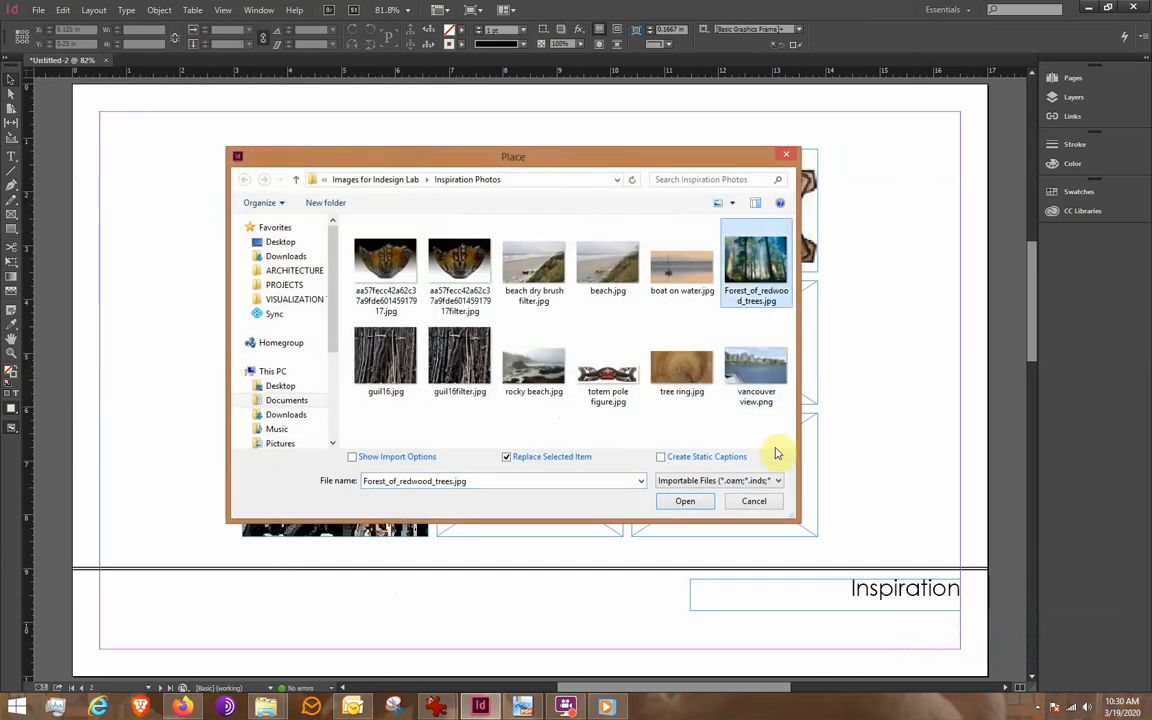
click(685, 501)
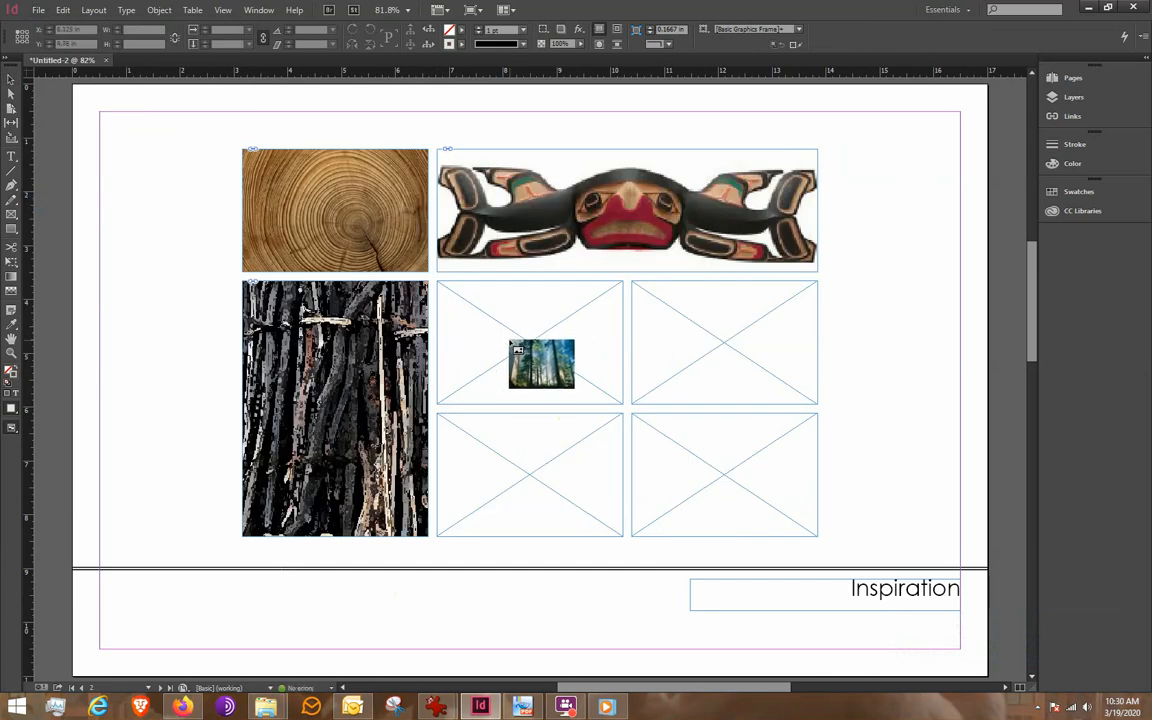
click(514, 346)
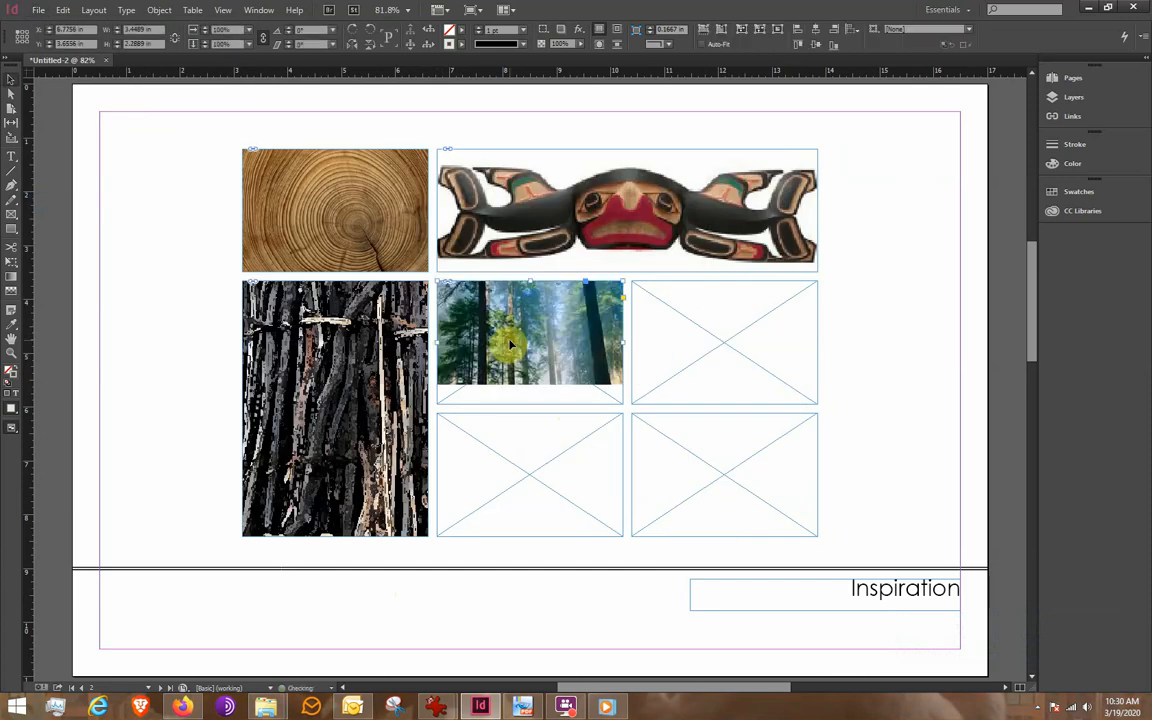
Step: Delete the two empty right-column frames and widen the forest photo's frame to align with the totem frame's right edge
click(670, 406)
key(Delete)
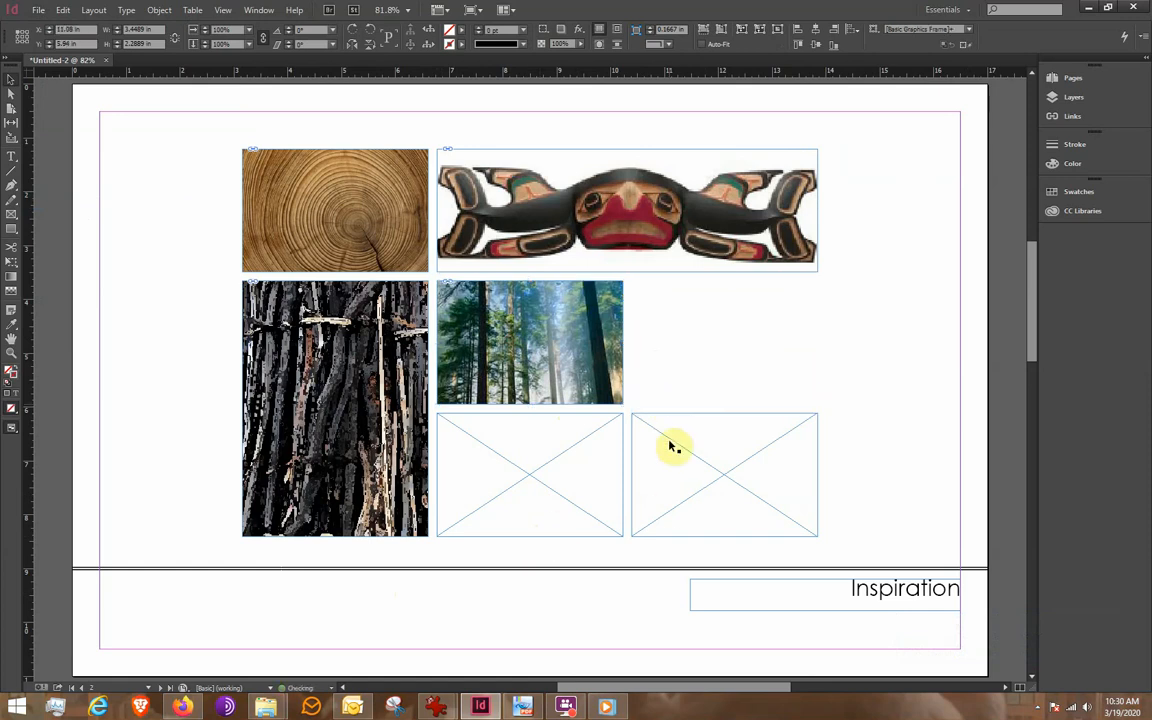
click(668, 442)
key(Delete)
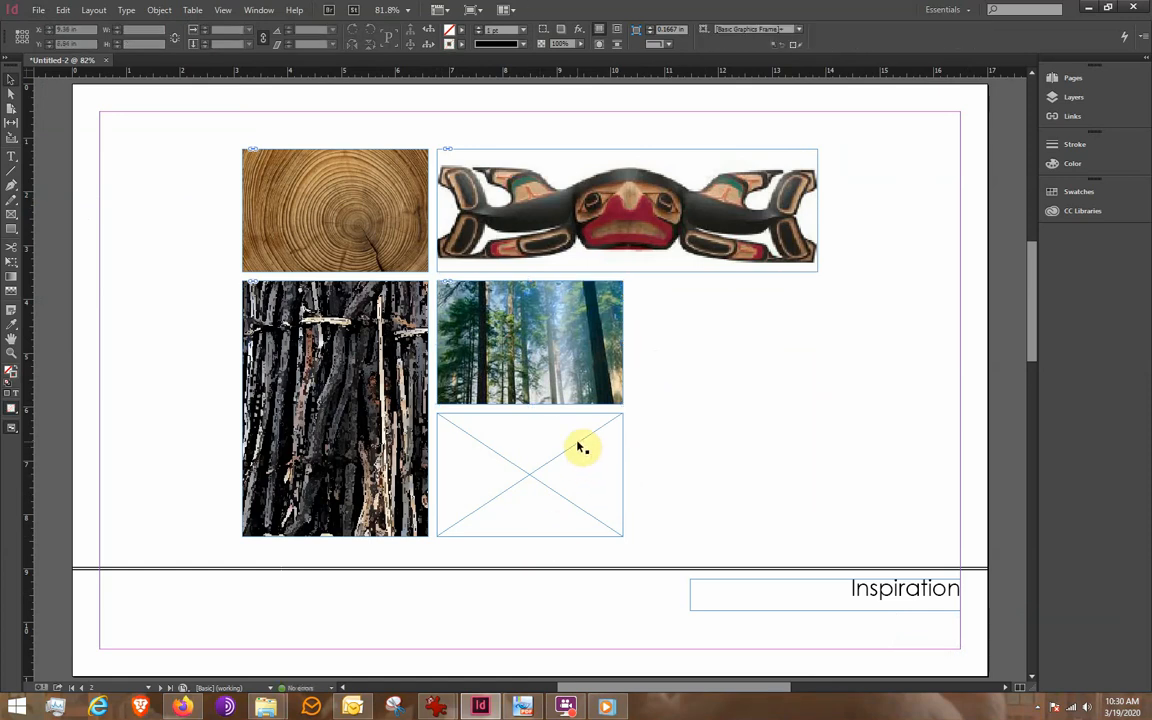
click(619, 383)
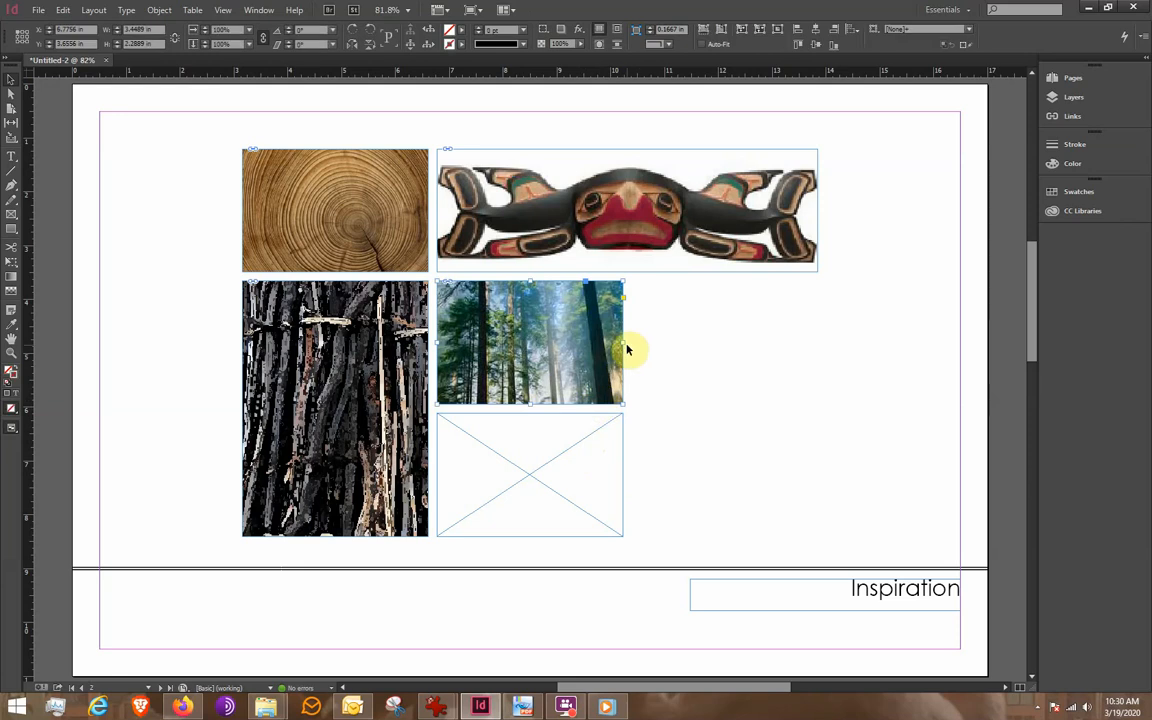
drag(624, 342, 818, 342)
Step: Delete the empty frame below the forest photo and extend the forest frame down over its space, to about 4.74 in high
click(589, 485)
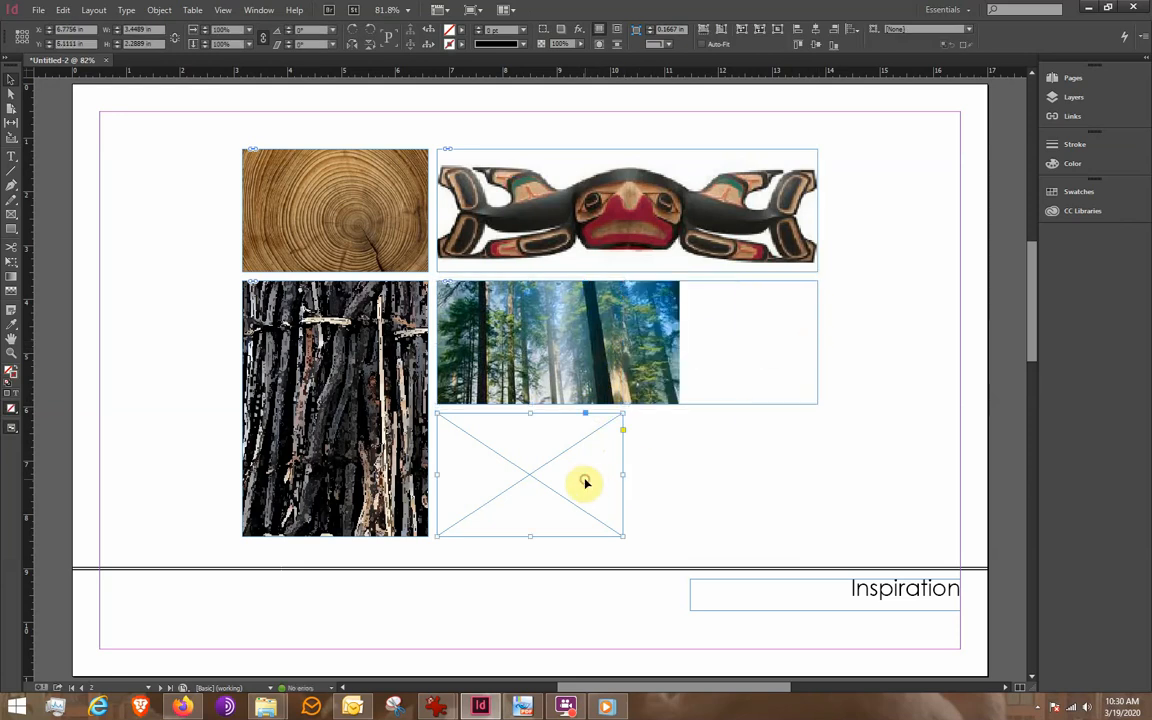
key(Delete)
drag(629, 403, 615, 537)
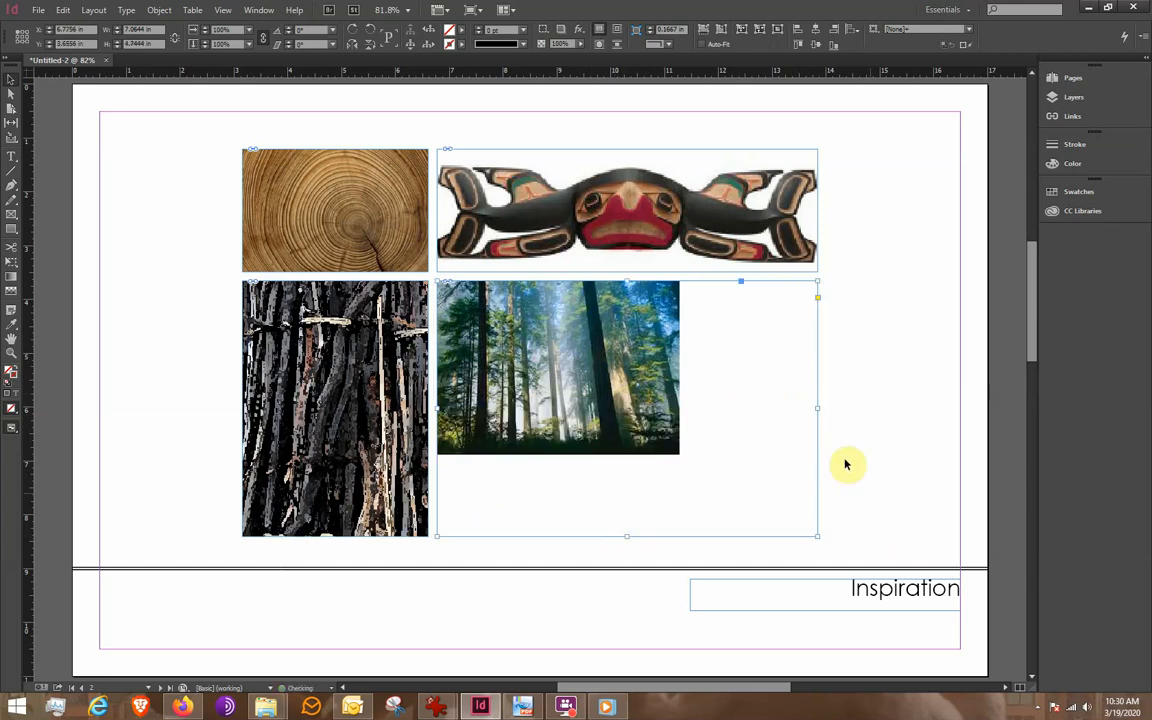
Step: Fit the forest photo so it fills its enlarged frame proportionally, and deselect it
right_click(541, 346)
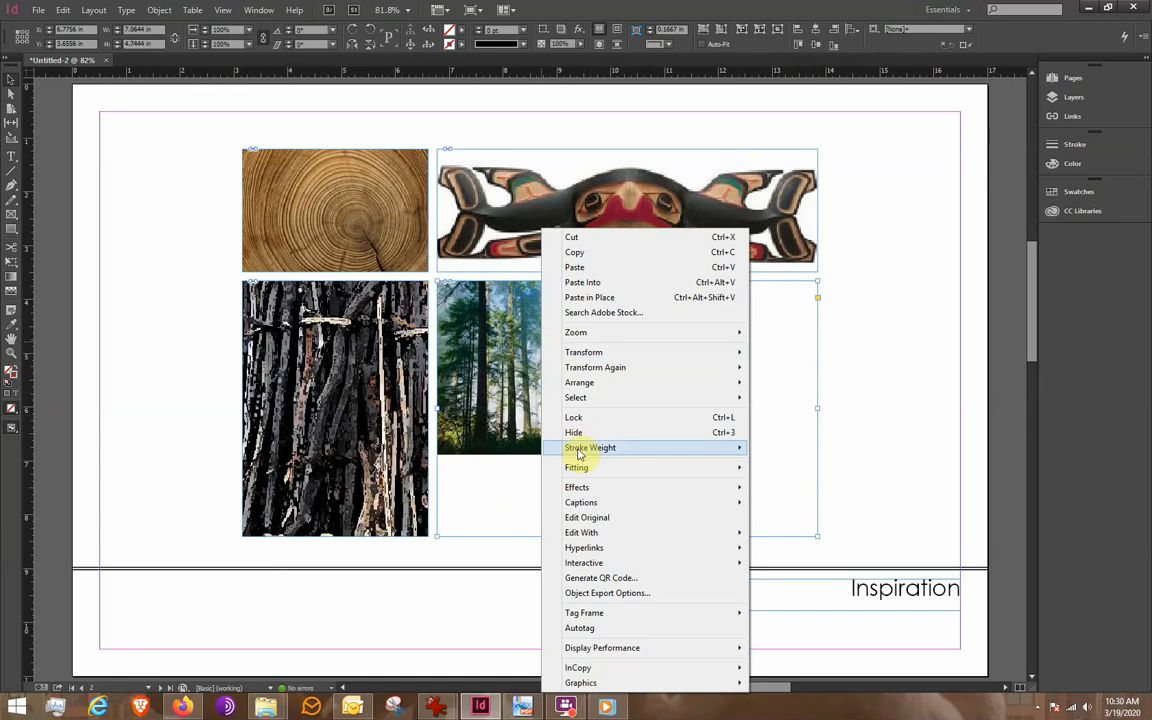
mouse_move(670, 467)
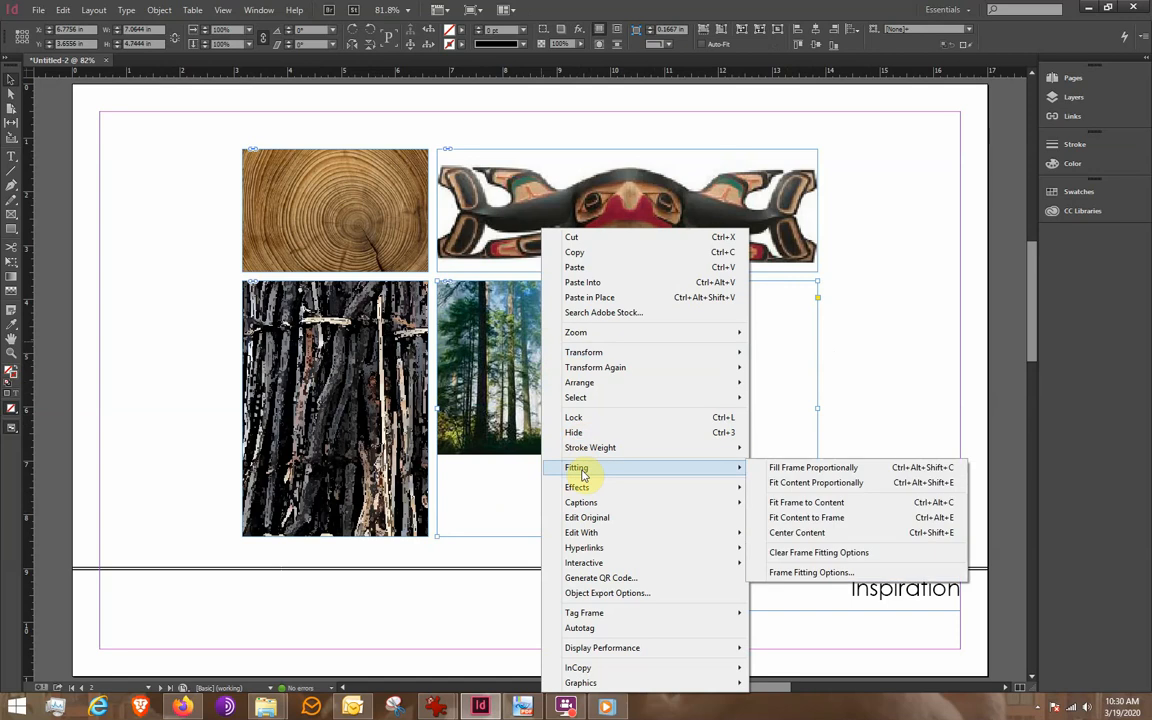
click(803, 468)
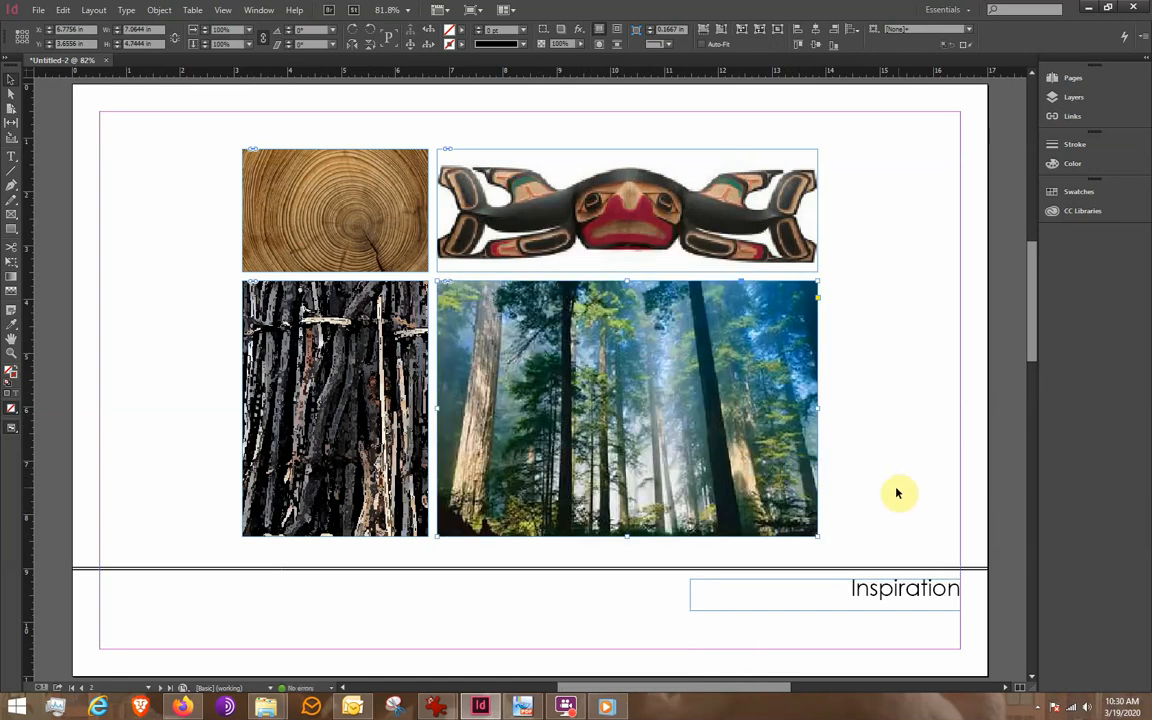
click(897, 493)
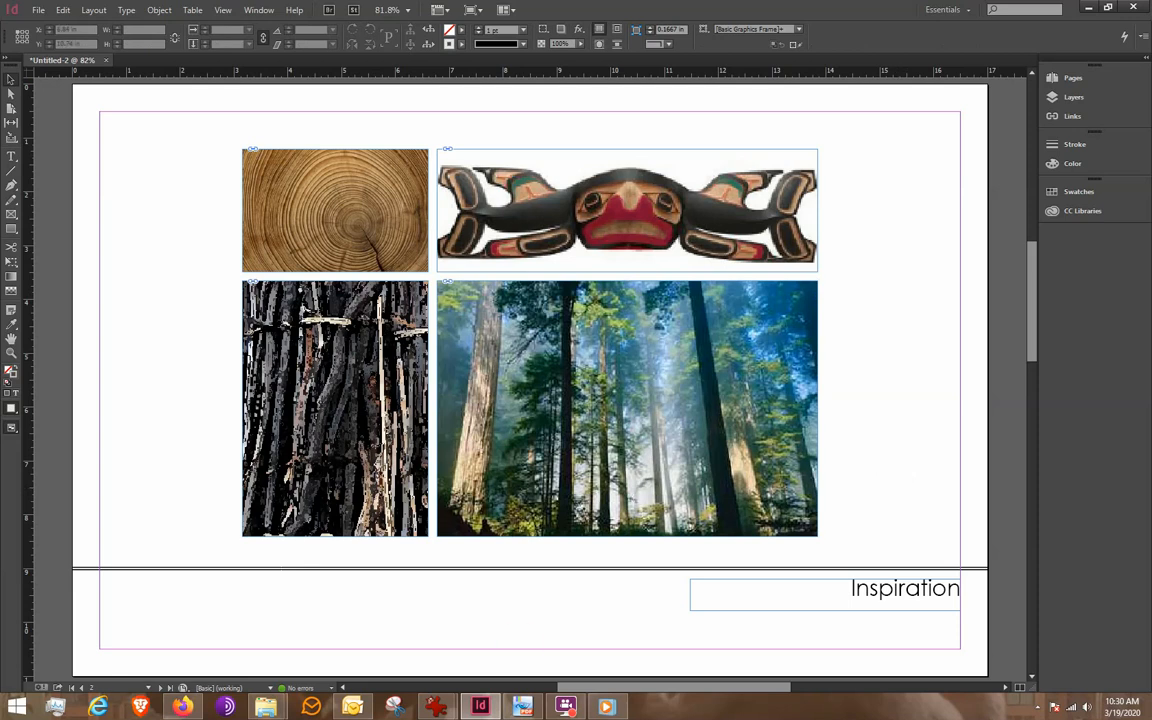
click(566, 706)
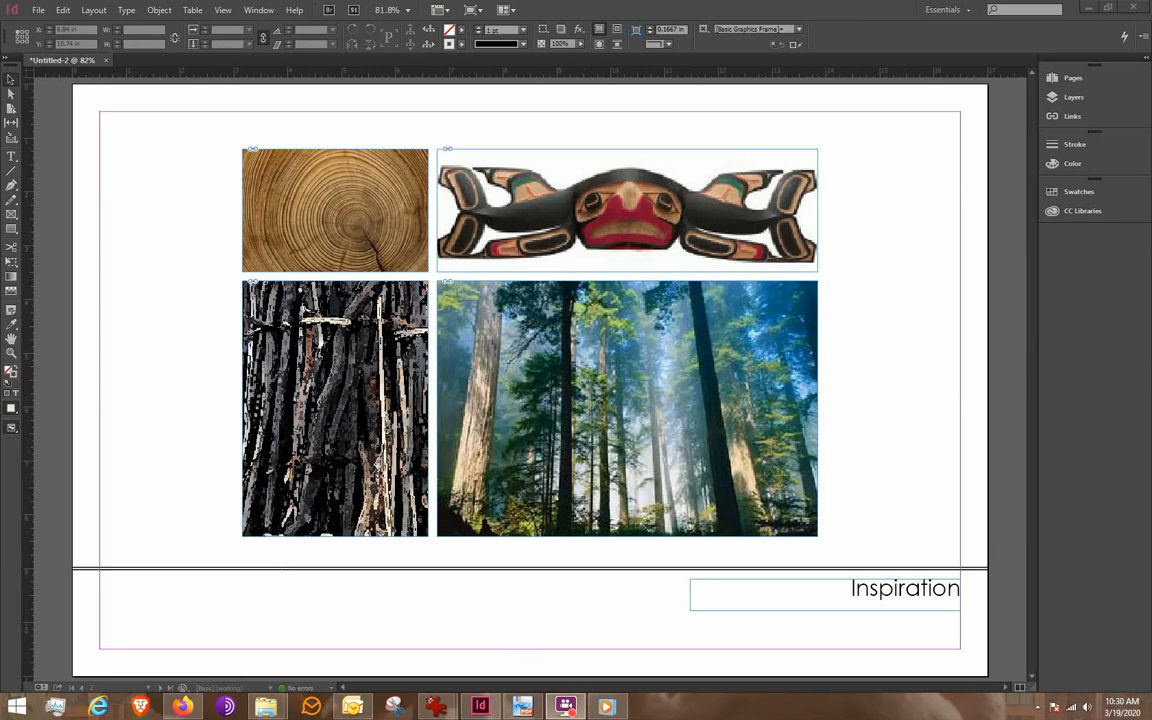